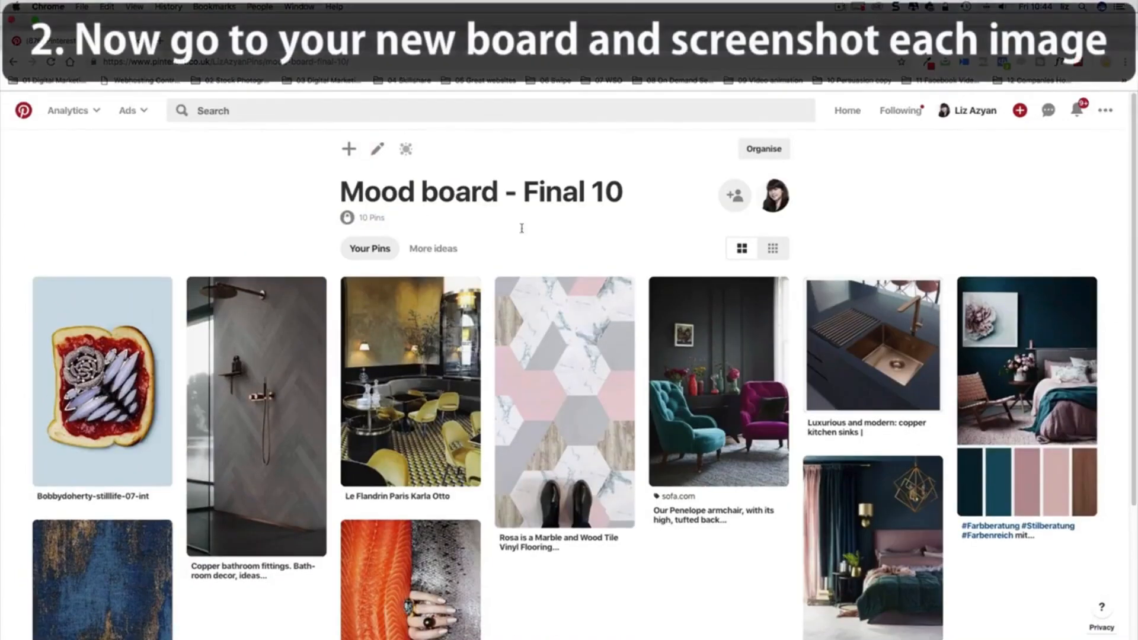
Open the jam toast and copper shower pins from the Mood board - Final 10 board and capture each image as a screenshot.
left_click(101, 344)
key("super+shift+4")
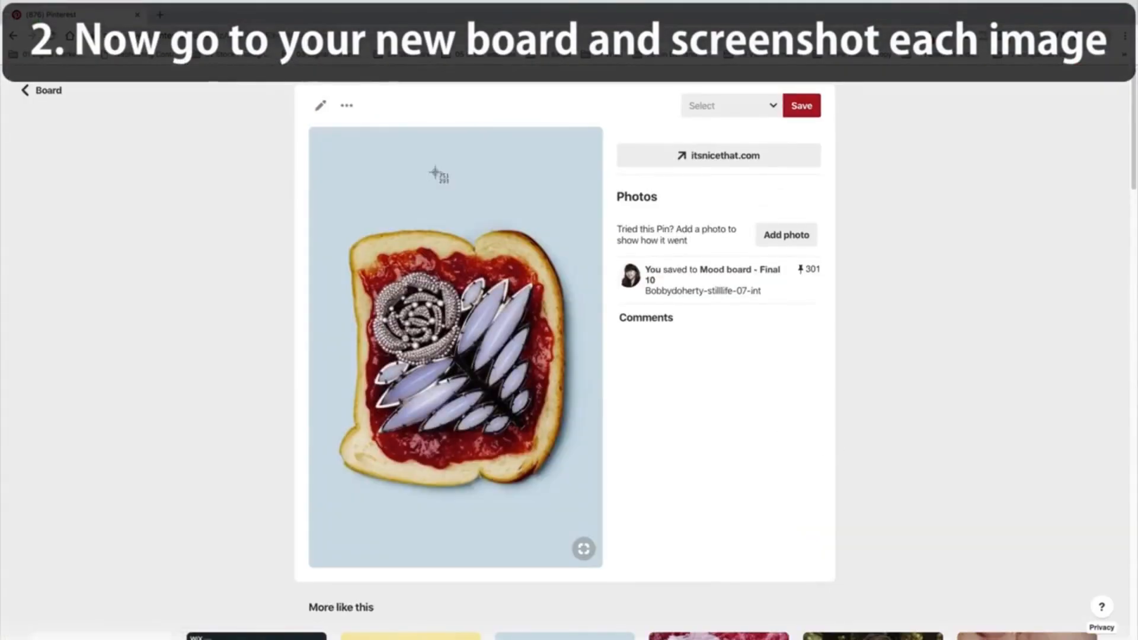
left_click_drag(603, 564, 602, 564)
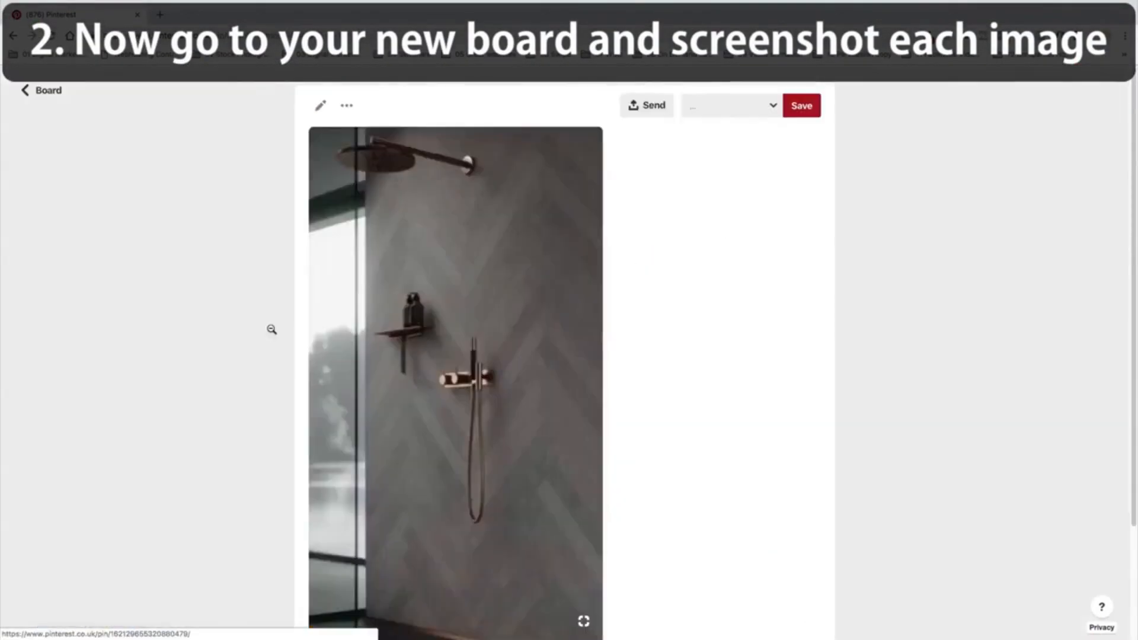
scroll(752, 533, "down", 2)
key("super+shift+4")
left_click_drag(309, 108, 602, 637)
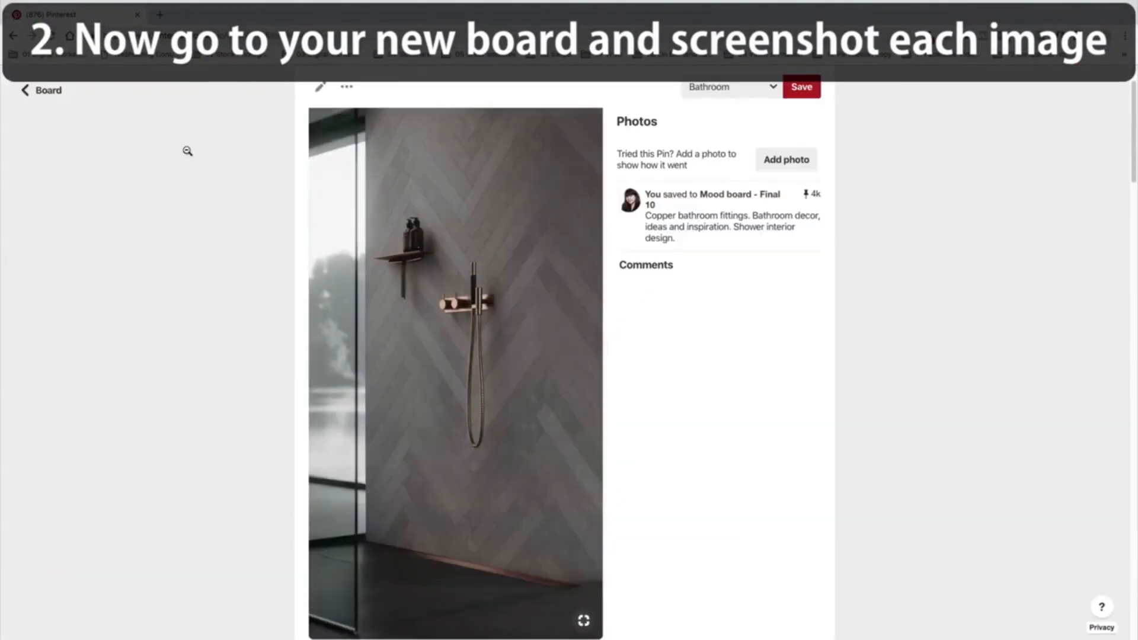
Capture area screenshots of the Le Flandrin restaurant image and the marble hexagon flooring image.
key("super+shift+4")
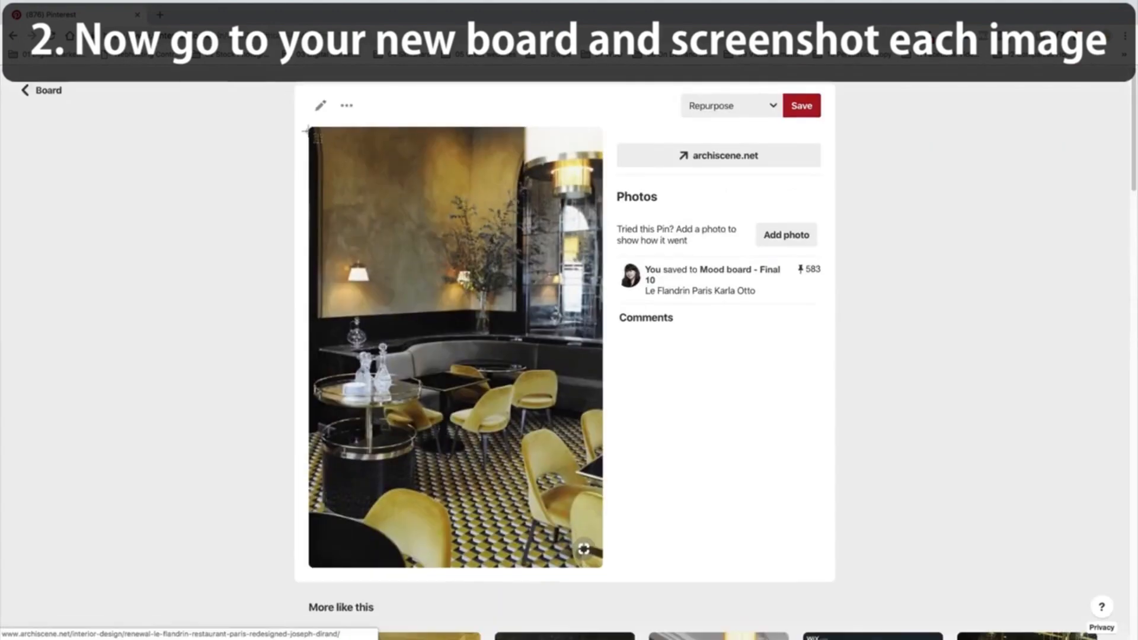
left_click_drag(306, 131, 606, 569)
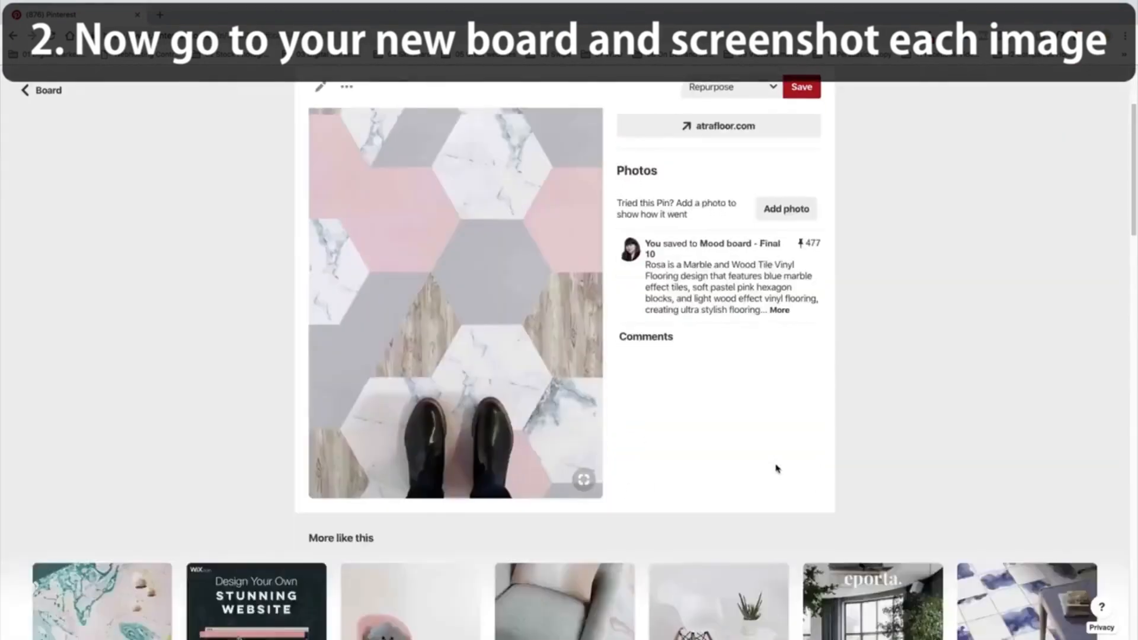
key("super+shift+4")
left_click_drag(309, 108, 603, 549)
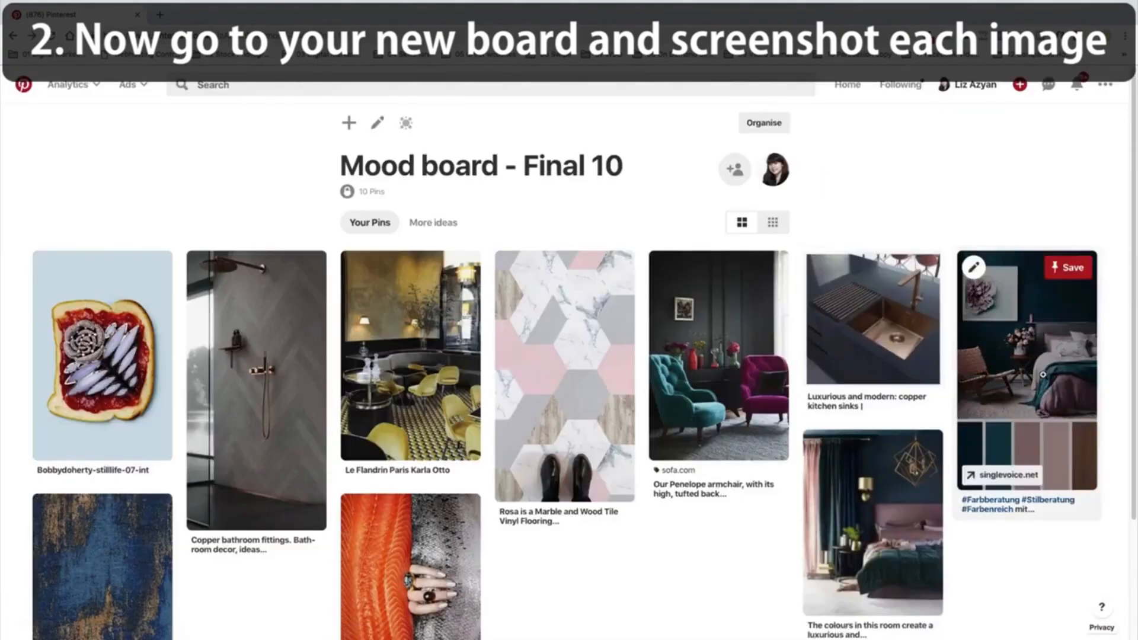
Open the bedroom pin with the colour swatches and capture its image as a screenshot.
left_click(1043, 374)
key("super+shift+4")
left_click_drag(305, 126, 603, 482)
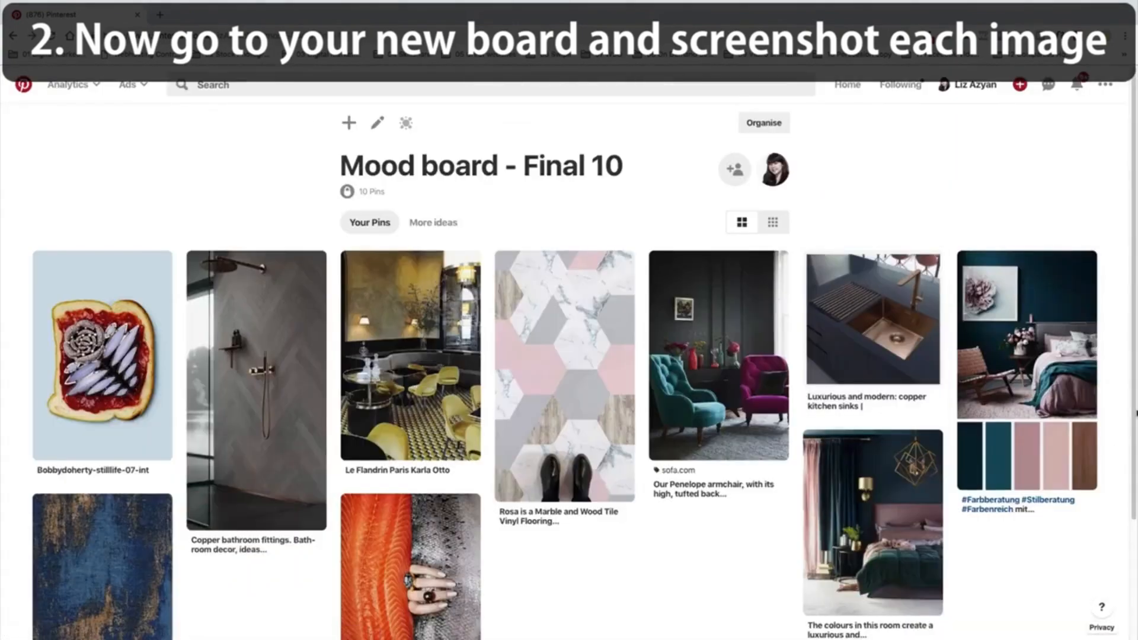
Screenshot the Washed Denim Indigo Copper rug pin and the Cherry Bombe Magazine pin lower on the board.
scroll(102, 450, "down", 2)
left_click(102, 451)
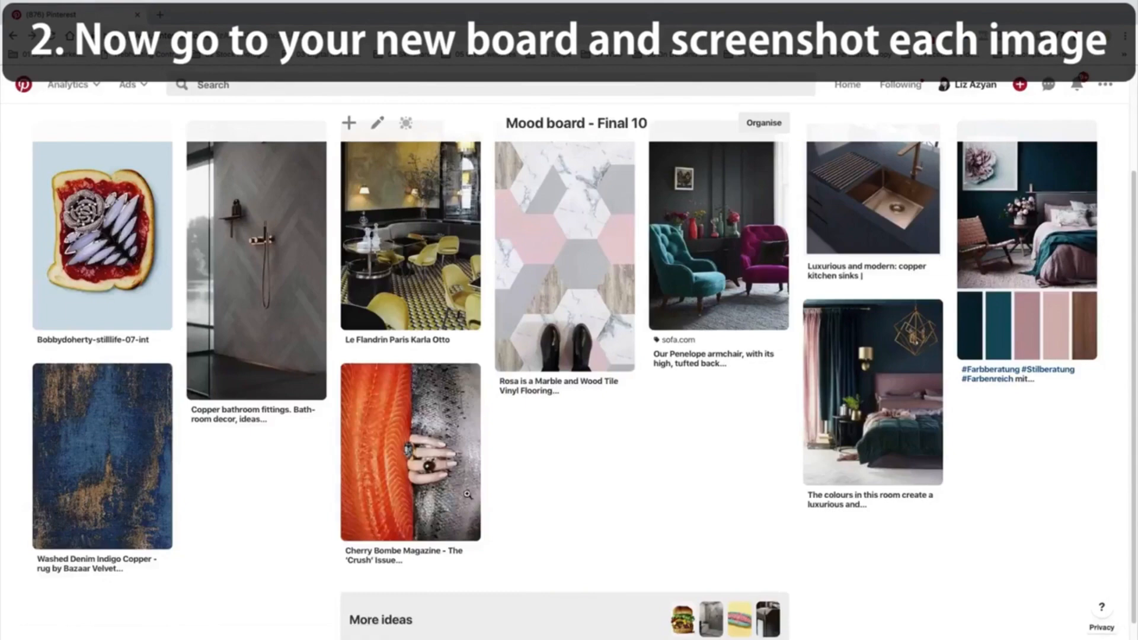
left_click(468, 494)
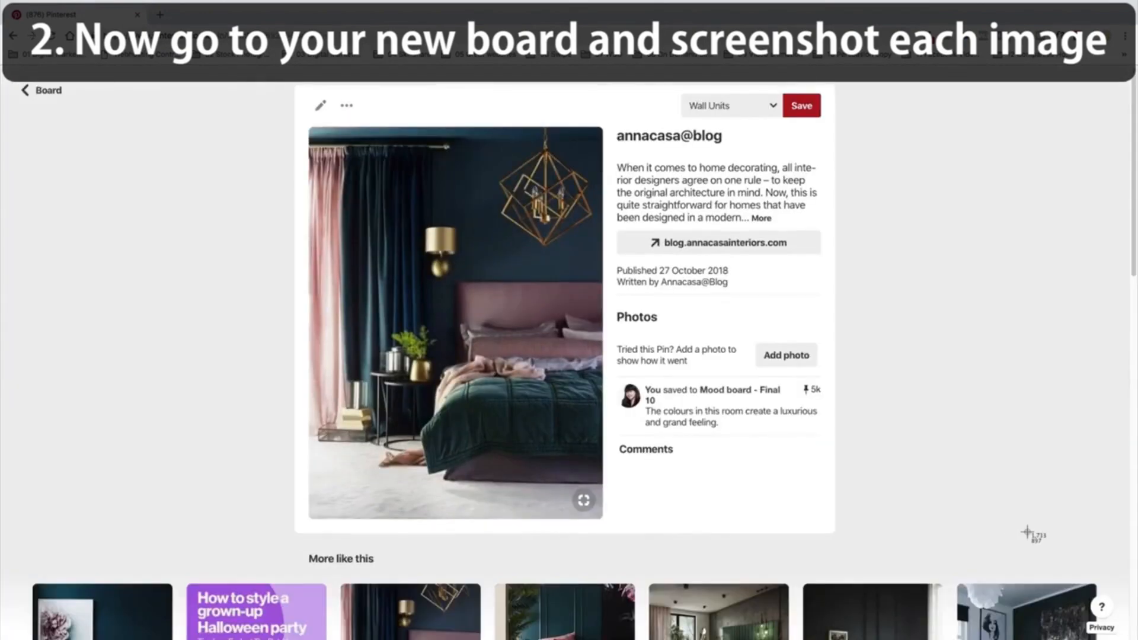
Capture the full image of the bedroom pin with the gold geometric chandelier as a screenshot.
key("super+shift+4")
left_click_drag(309, 133, 533, 514)
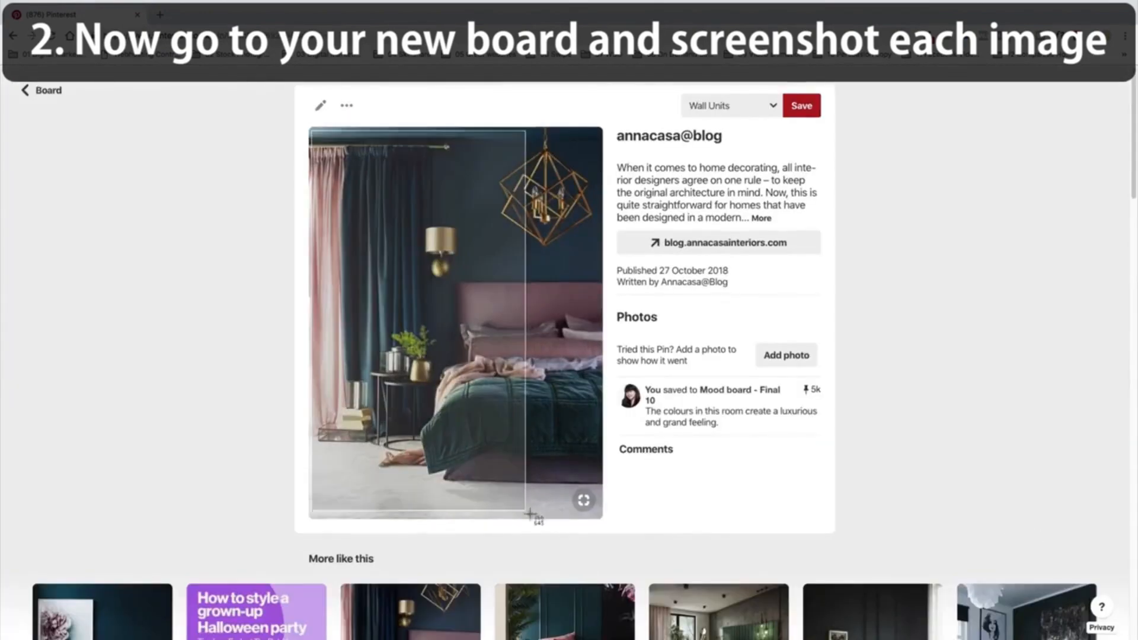
left_click_drag(534, 513, 603, 516)
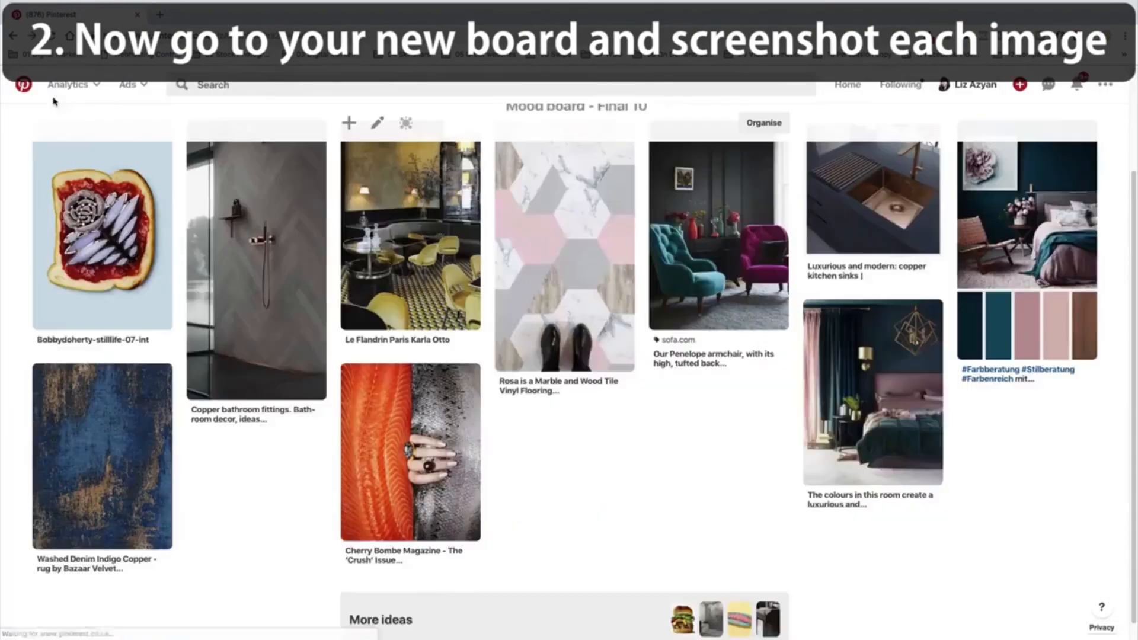
scroll(1032, 484, "up", 1)
scroll(1032, 484, "up", 2)
left_click(781, 6)
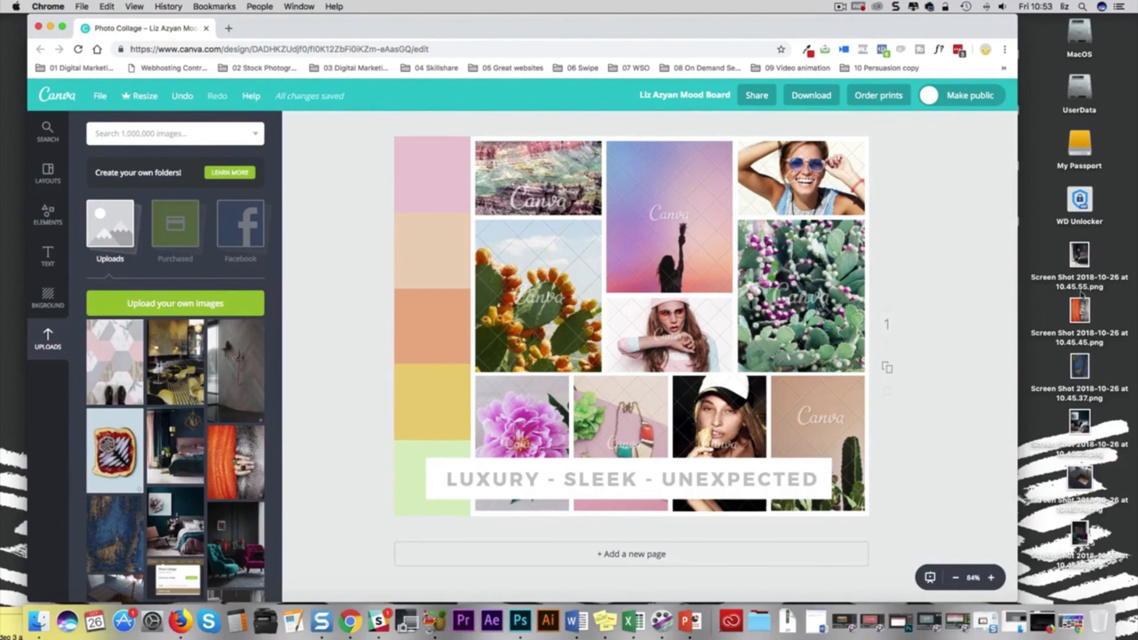
In Canva, upload the desktop files Screen Shot 2018-10-26 at 10.45.45.png and Screen Shot 2018-10-26 at 10.45.55.png.
left_click_drag(1079, 309, 196, 369)
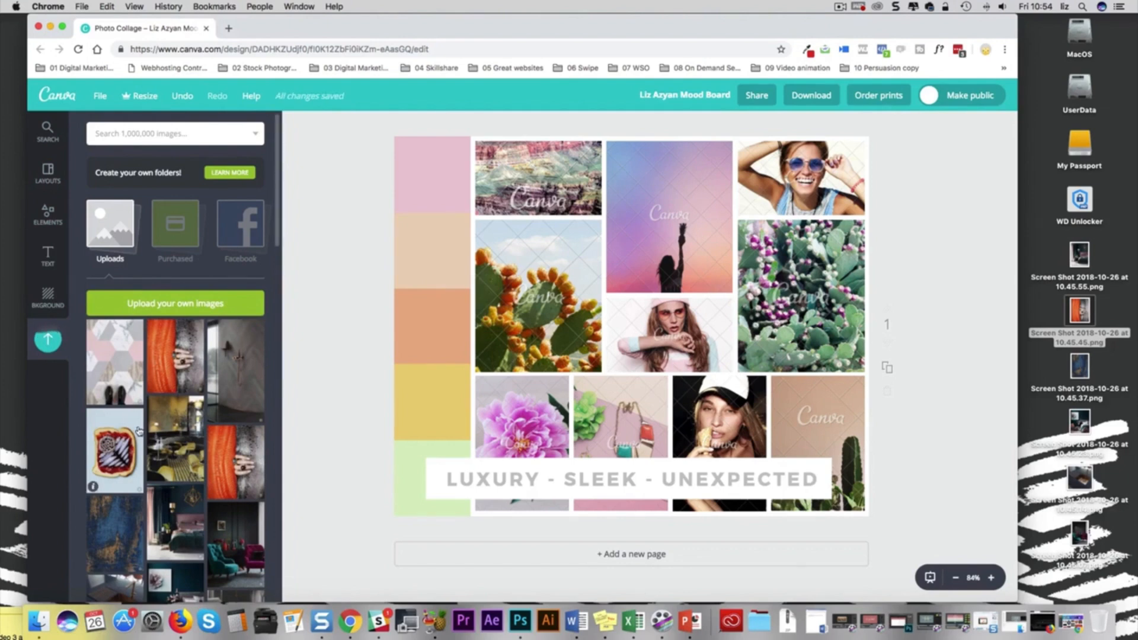
left_click(51, 126)
left_click(50, 338)
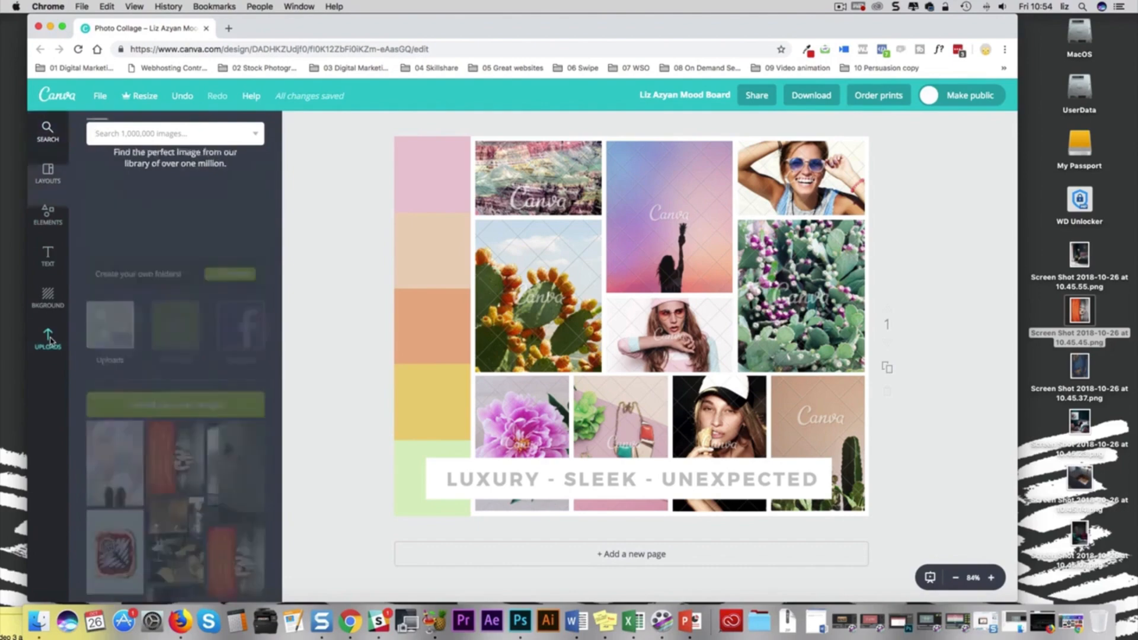
left_click_drag(1086, 261, 227, 374)
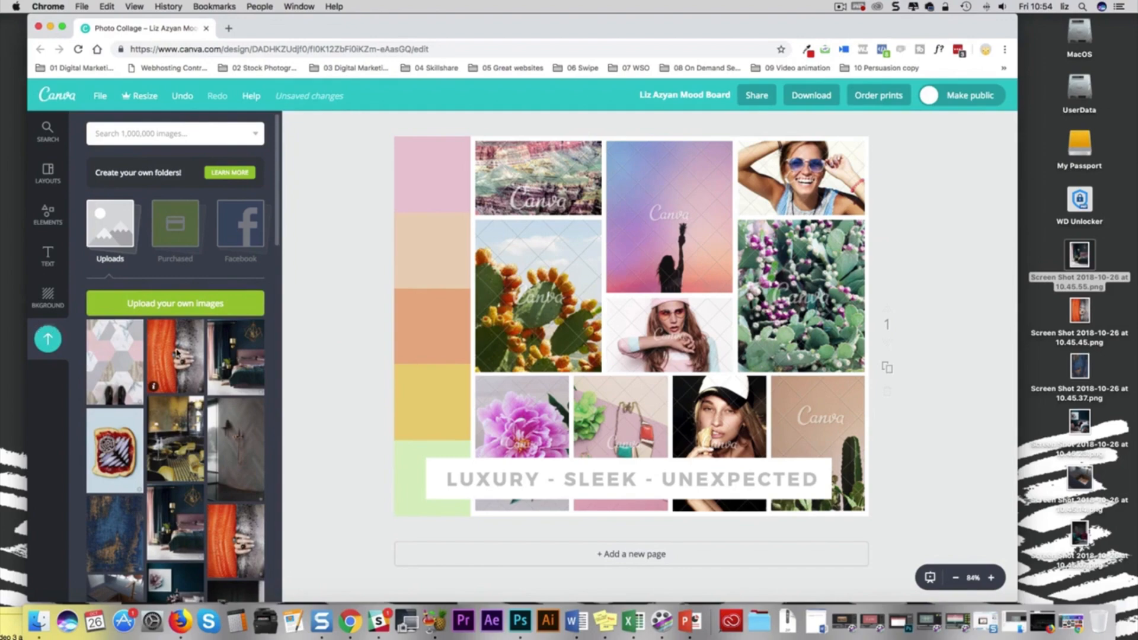
Fill the three tall collage frames with the orange salmon, jam toast and yellow-chaired restaurant images.
left_click_drag(176, 354, 670, 237)
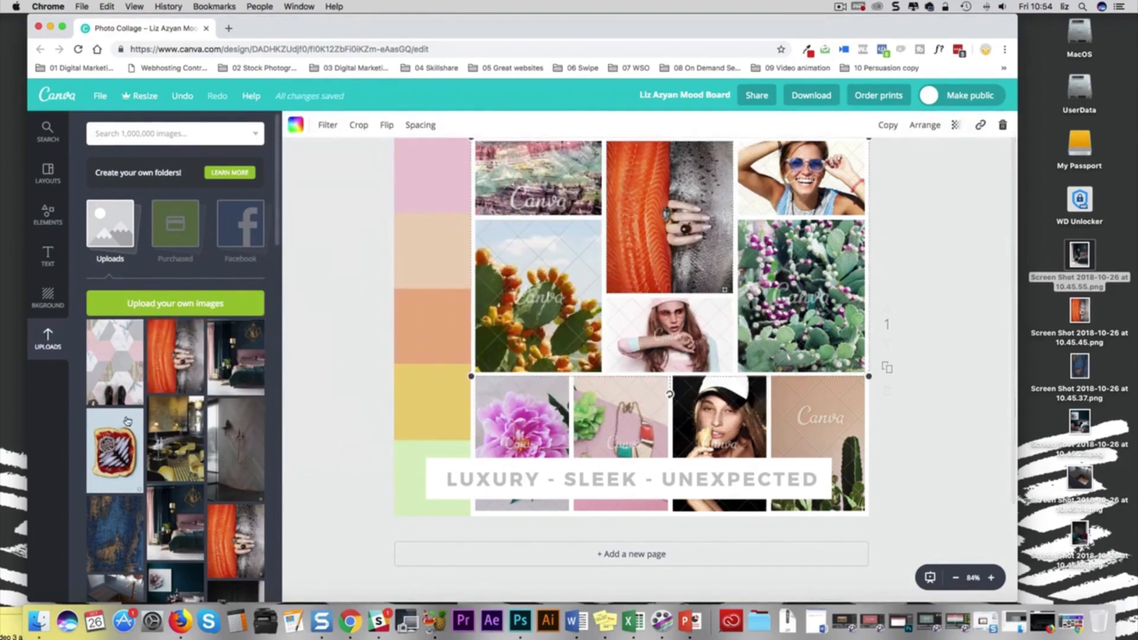
left_click_drag(107, 449, 549, 301)
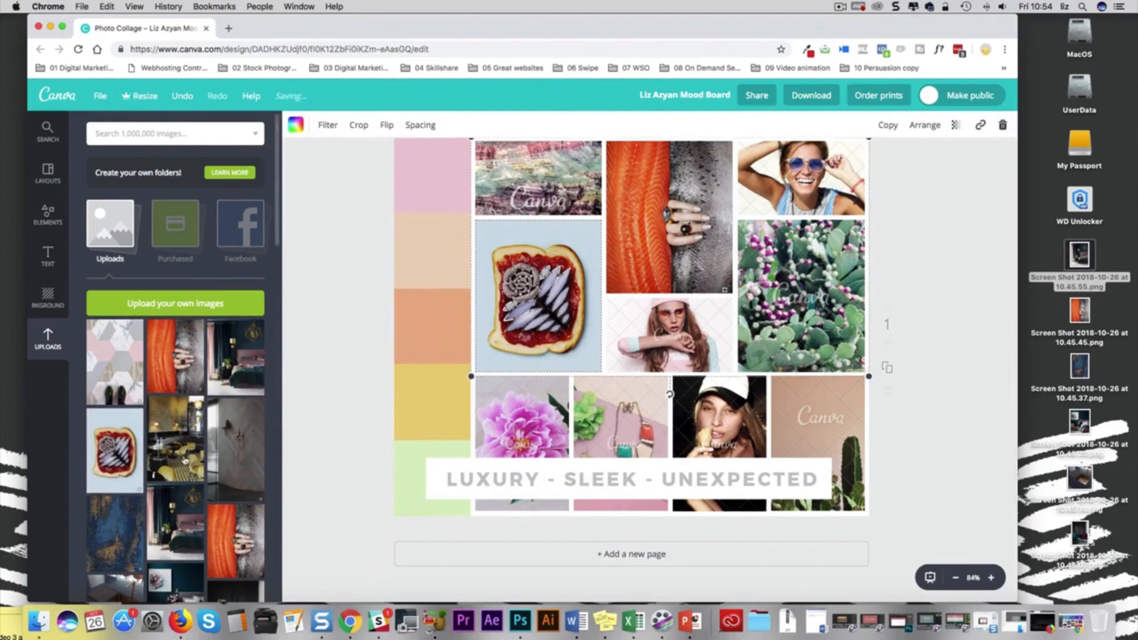
left_click_drag(185, 457, 818, 362)
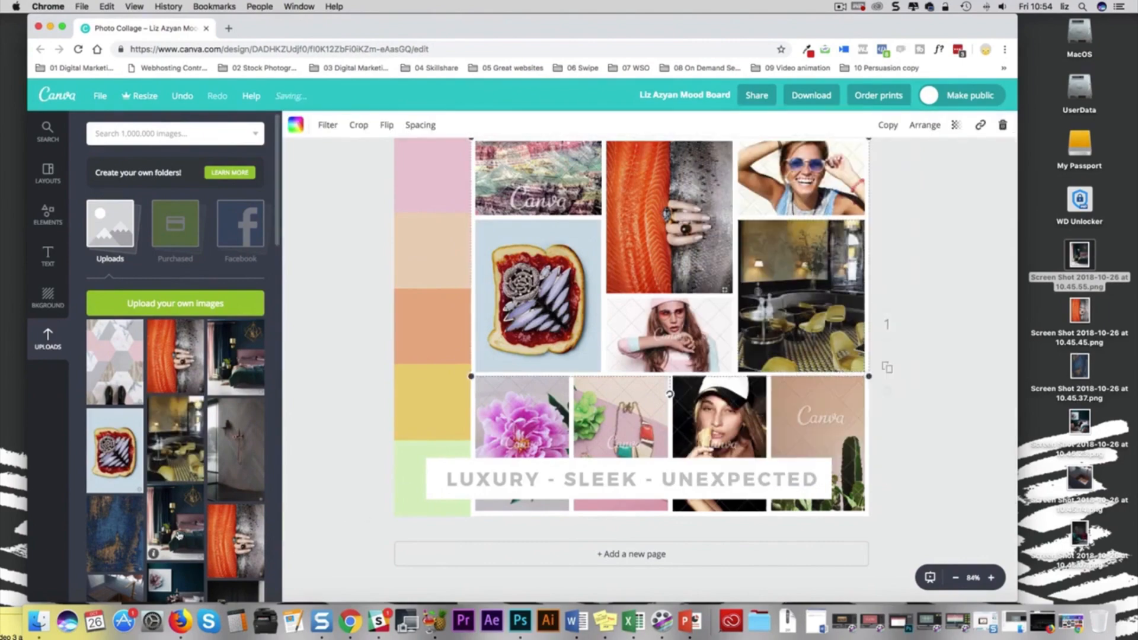
Place the chandelier bedroom image in the upper-left collage frame and the blue rug image below the salmon, adjusting their crops.
left_click_drag(175, 524, 538, 177)
double_click(553, 223)
left_click(297, 124)
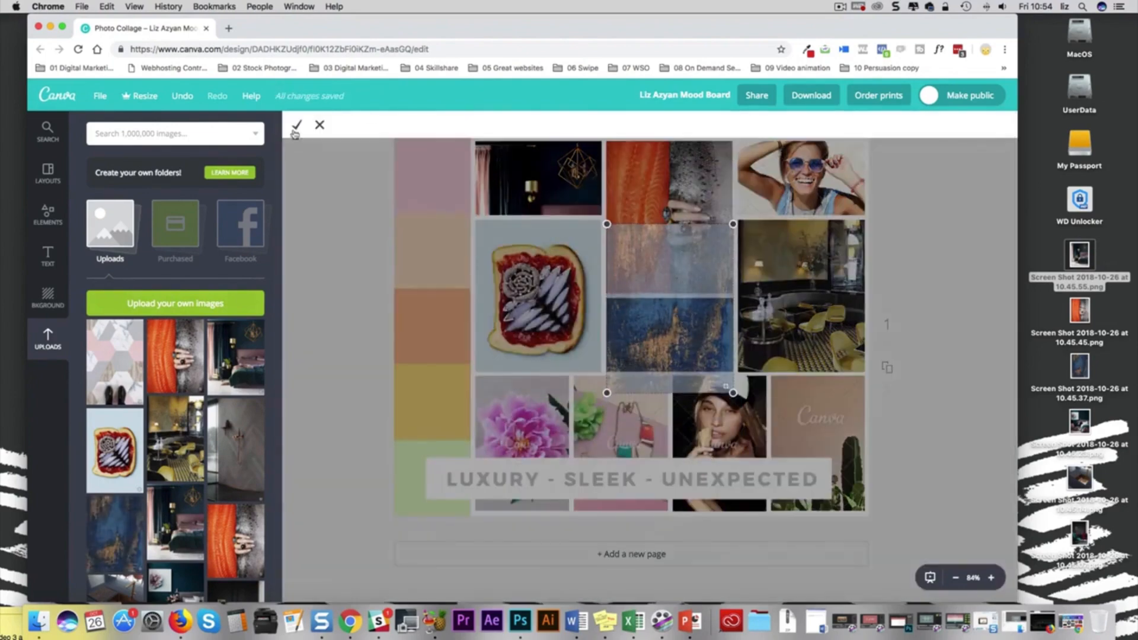
left_click(296, 127)
Place the copper sink in the upper-right collage frame and the armchair image in the first bottom-row frame, enlarging the armchair crop.
scroll(175, 356, "down", 5)
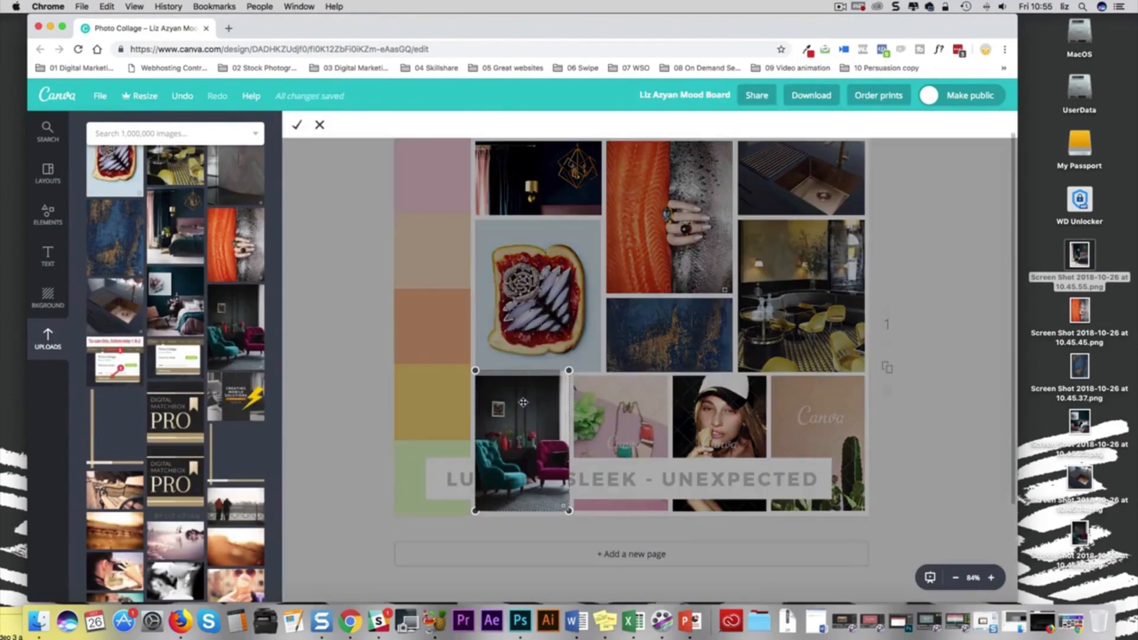
left_click_drag(569, 375, 600, 322)
left_click(298, 126)
Fill the second and third bottom-row frames with the hexagon flooring and shower images, enlarging and repositioning the shower crop.
scroll(175, 356, "up", 10)
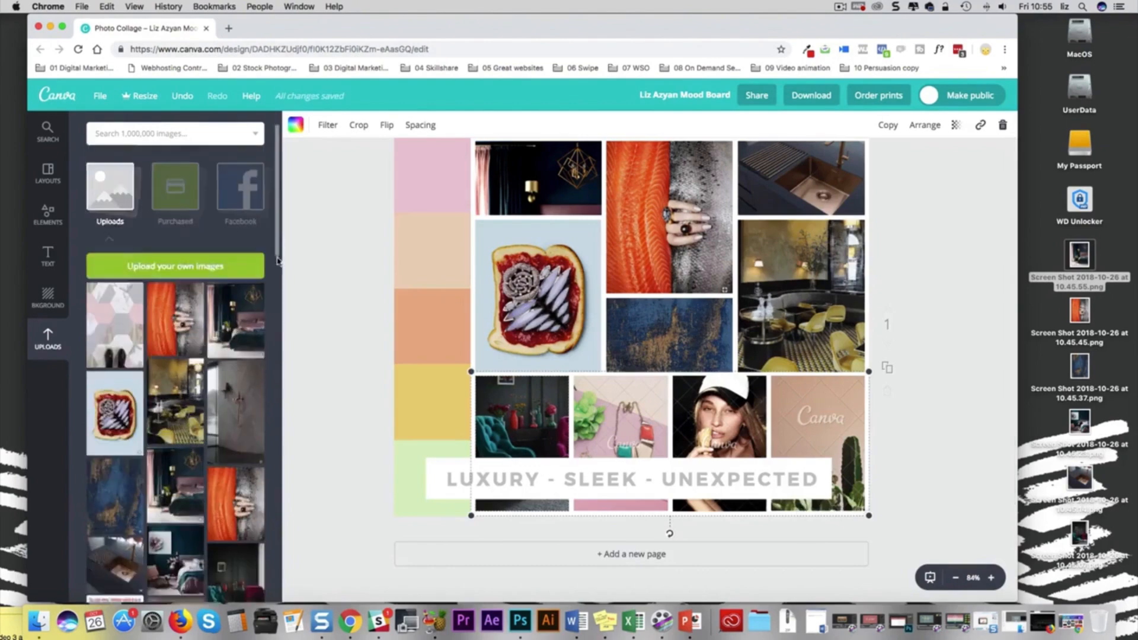
left_click_drag(775, 21, 708, 20)
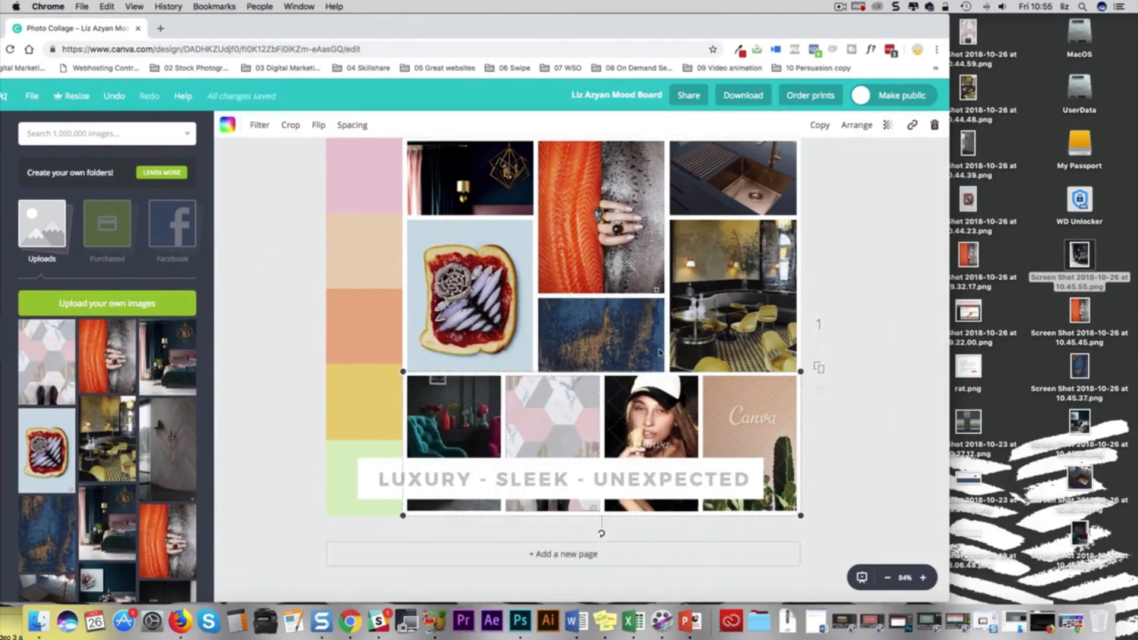
left_click_drag(168, 449, 651, 414)
double_click(651, 415)
left_click_drag(698, 359, 742, 280)
left_click_drag(679, 385, 644, 440)
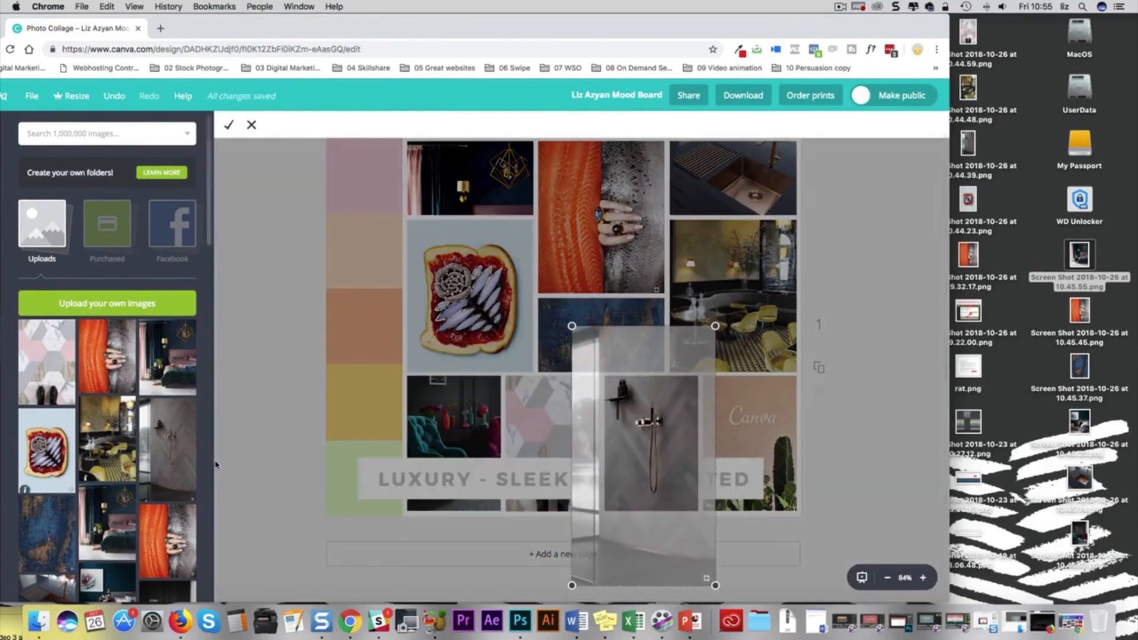
left_click(227, 125)
Place the dark teal bedroom image with the flower artwork in the last bottom-row collage frame.
scroll(109, 484, "down", 3)
left_click_drag(108, 484, 780, 444)
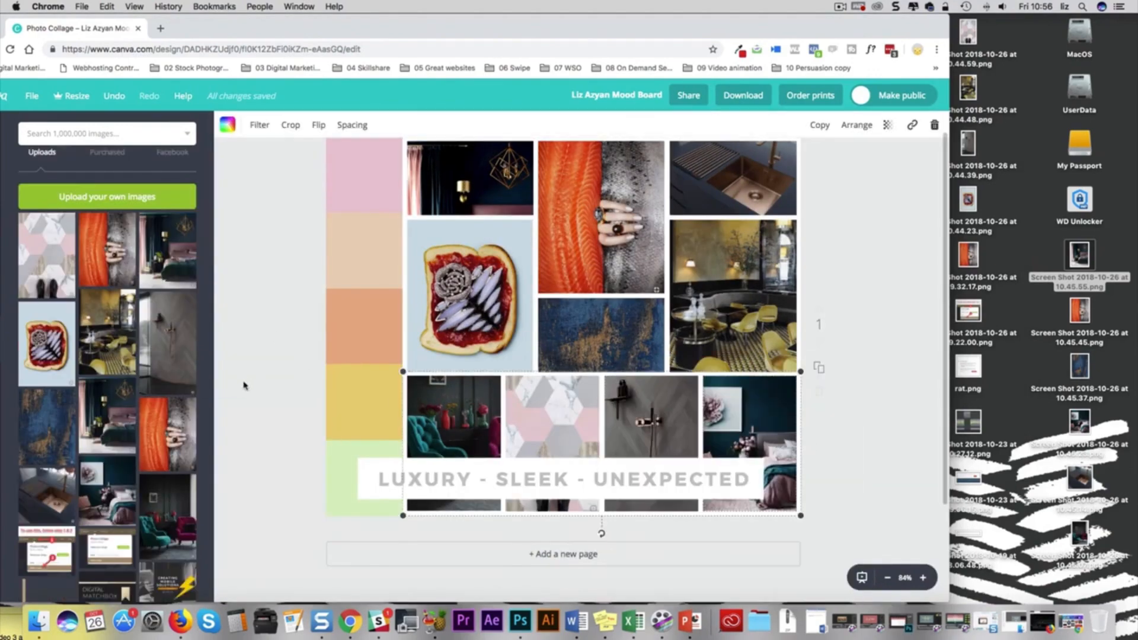
left_click(274, 428)
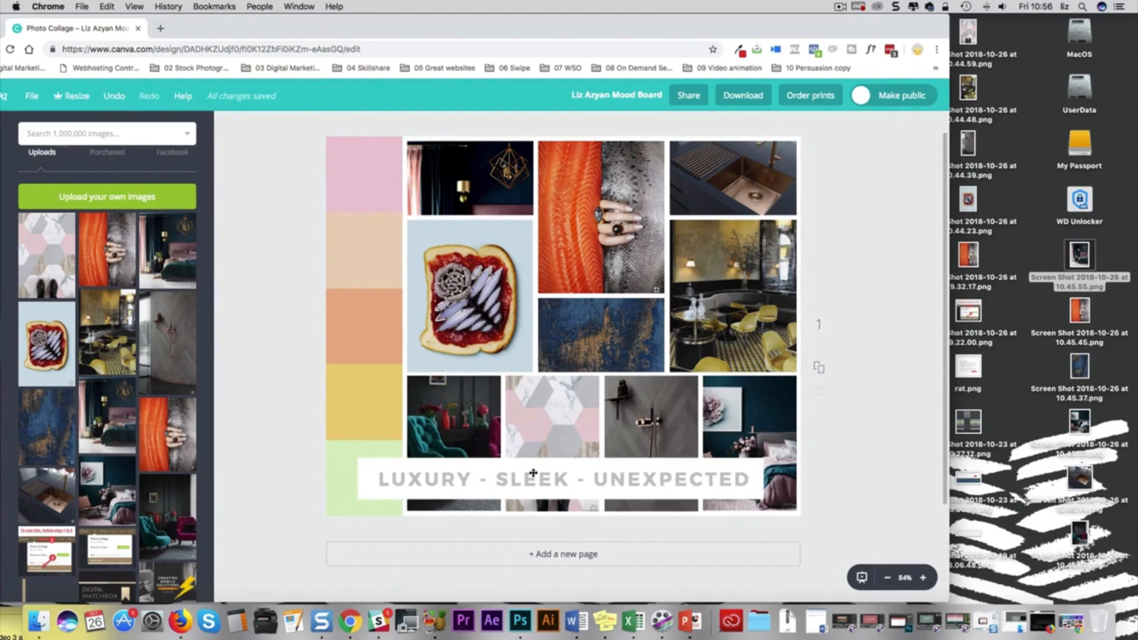
Replace SLEEK with VELVETY in the mood board caption and widen the white box behind it to fit the text.
left_click(502, 483)
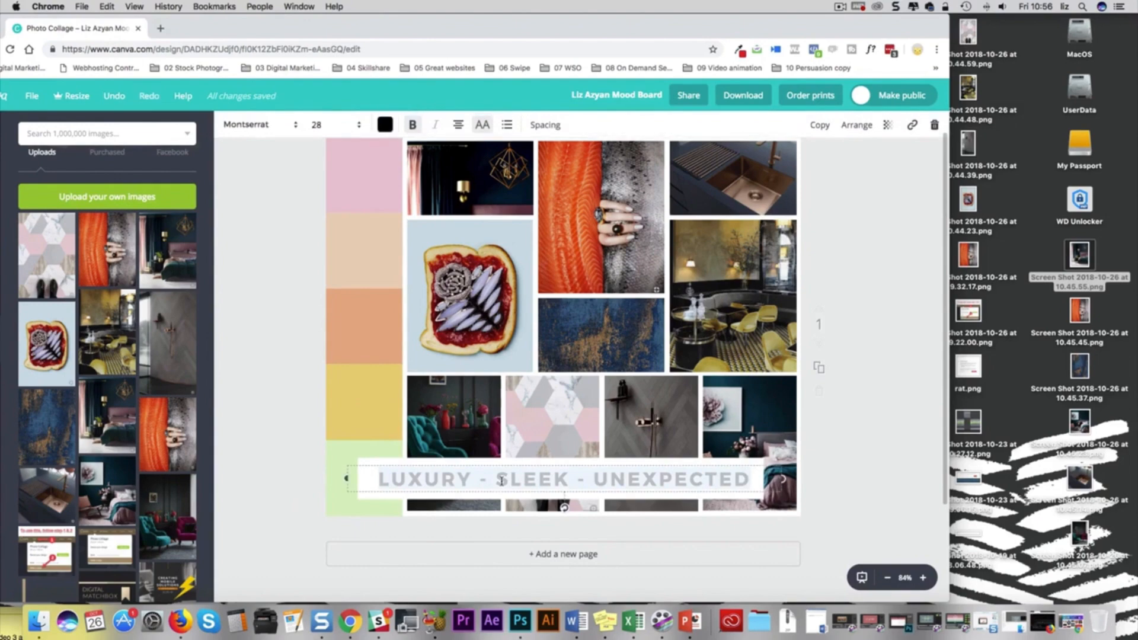
left_click(501, 481)
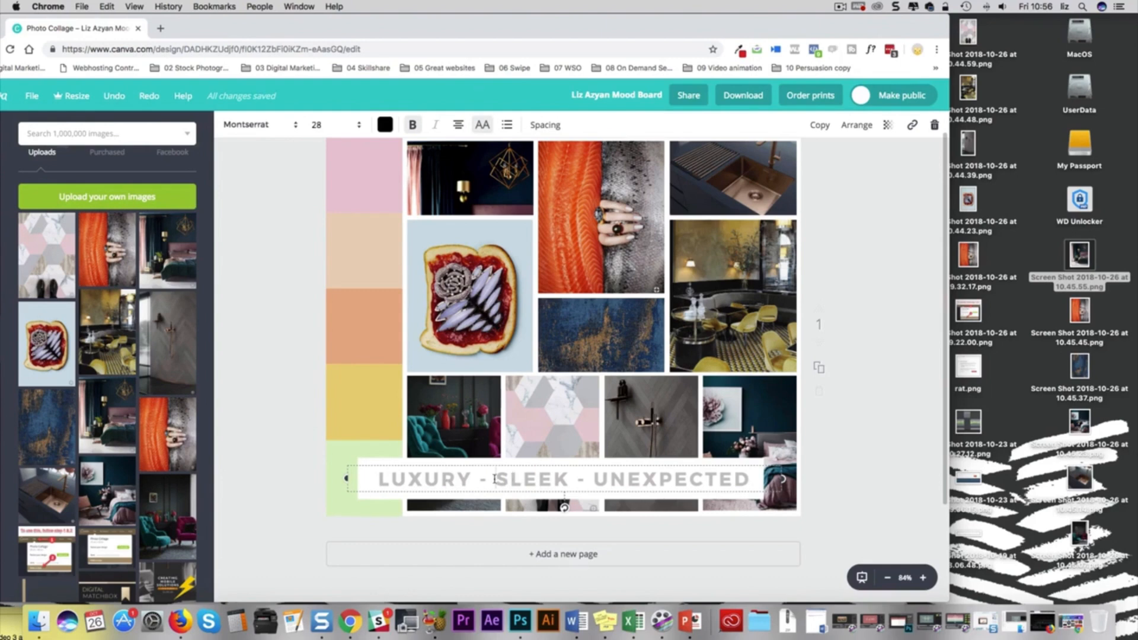
left_click_drag(495, 479, 568, 480)
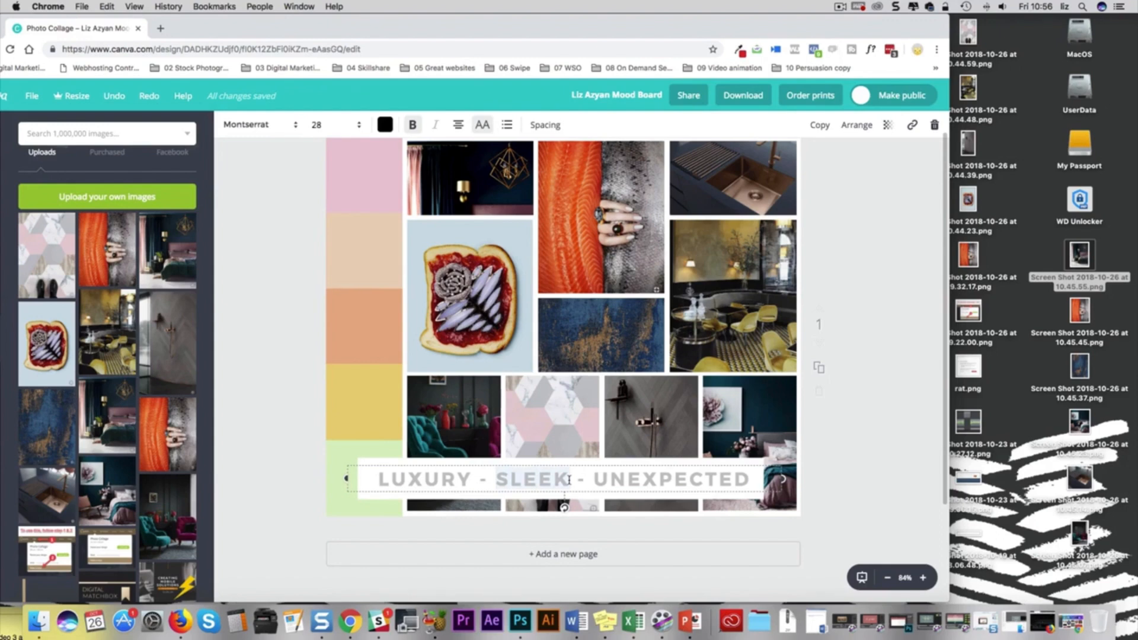
type("VELVE")
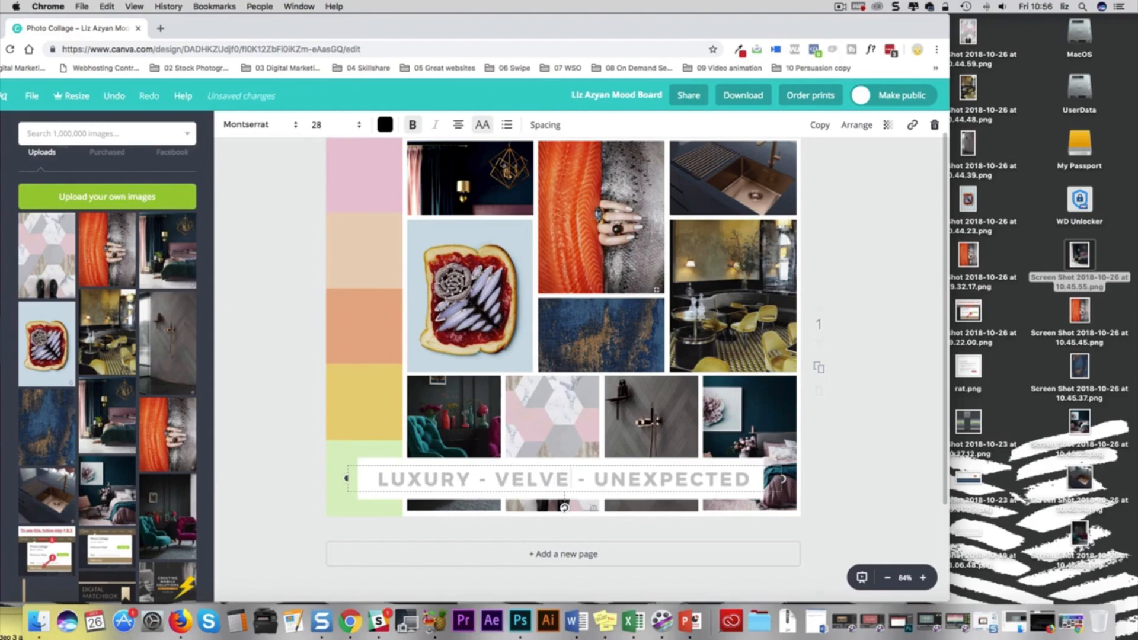
type("TY")
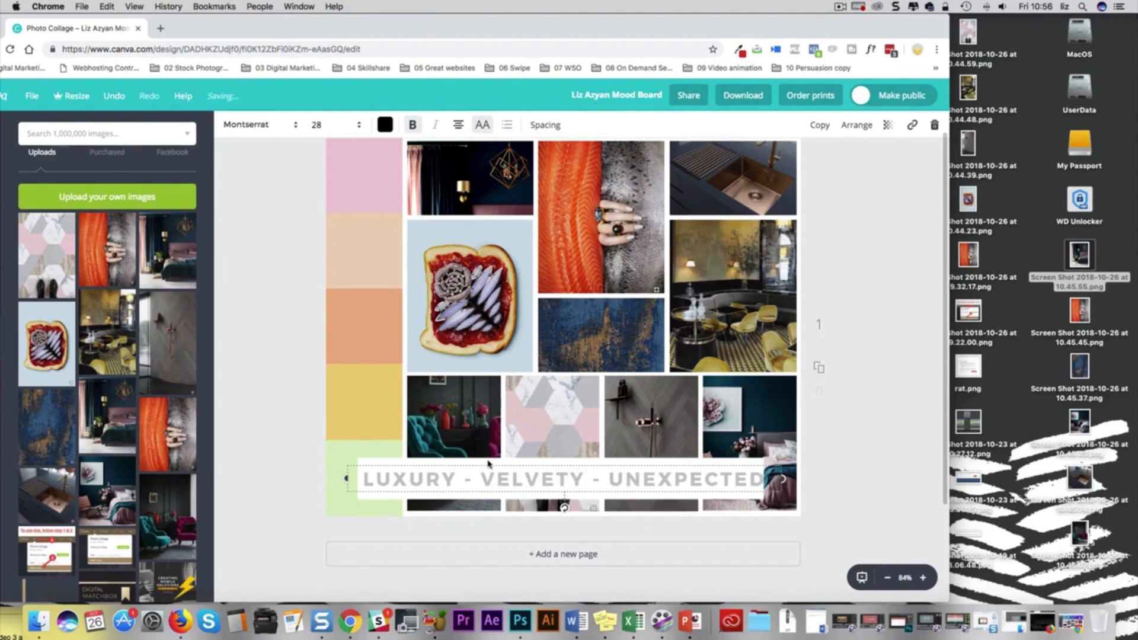
key("Escape")
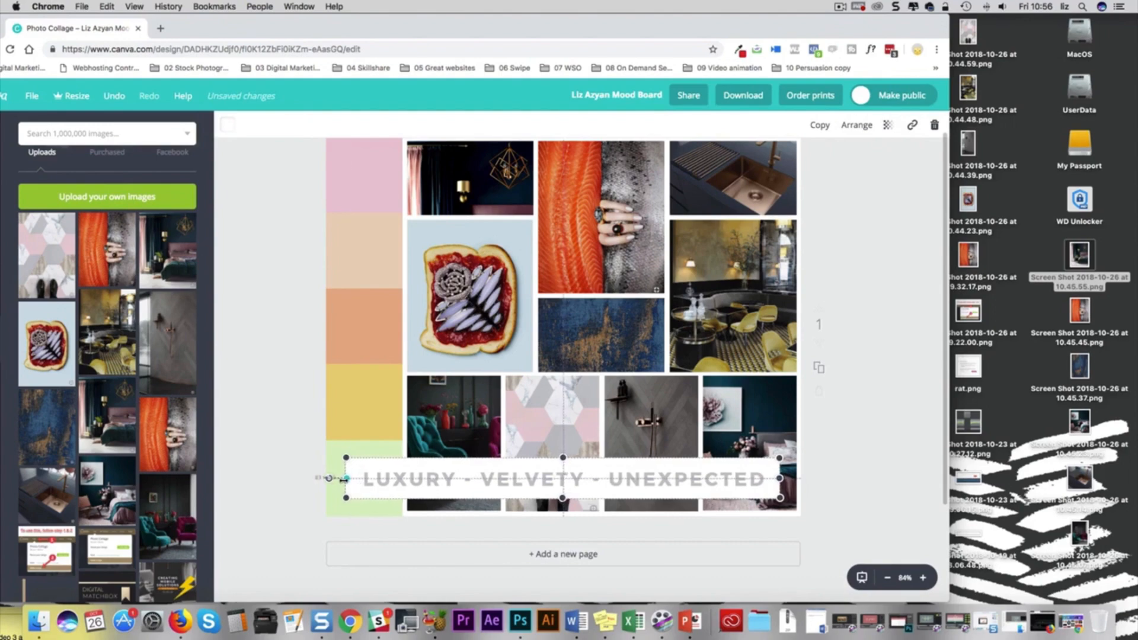
left_click(871, 517)
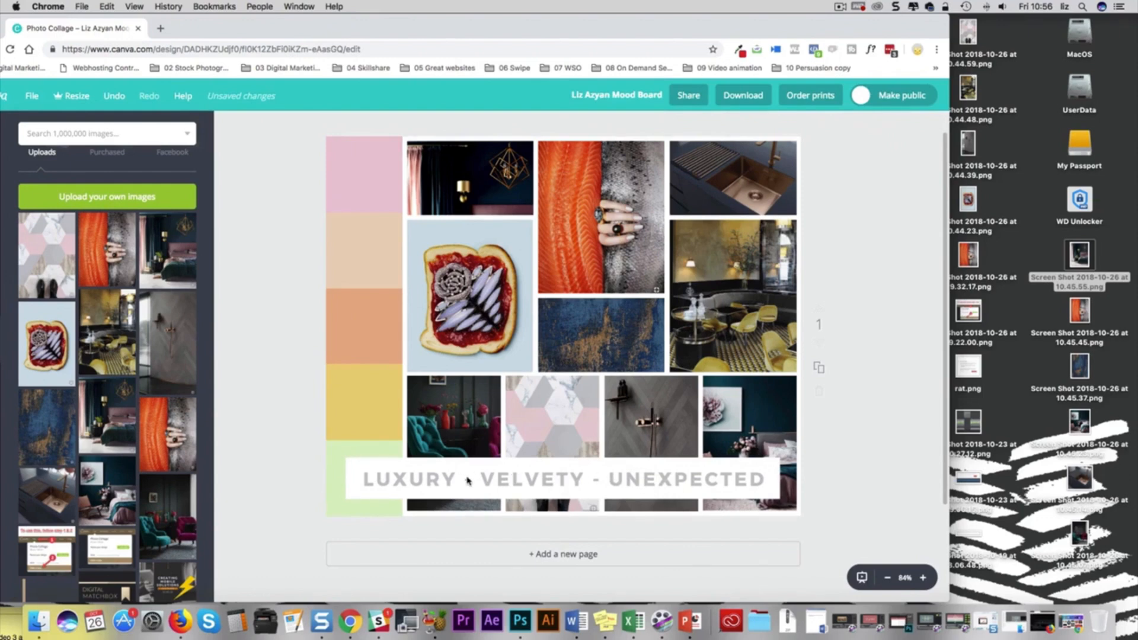
left_click(546, 480)
left_click(412, 479)
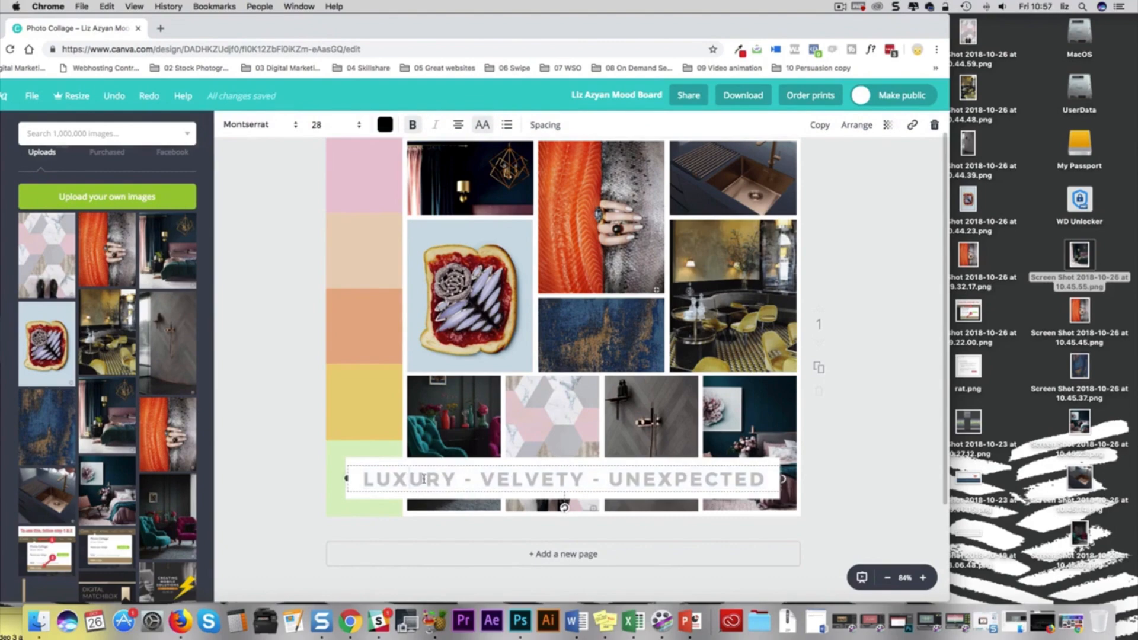
left_click(833, 485)
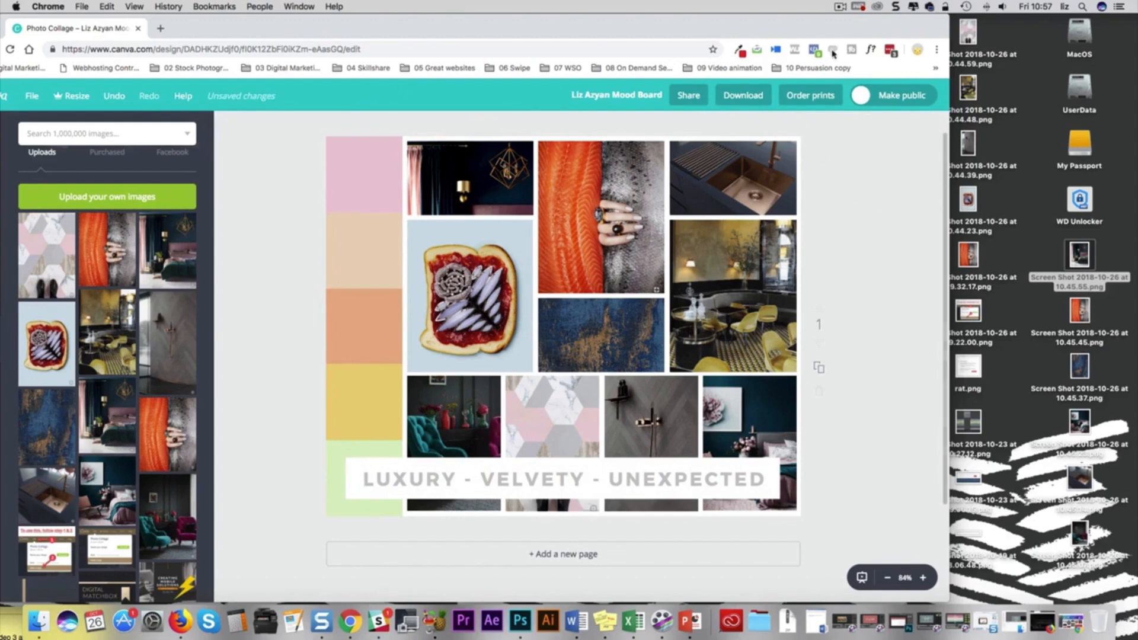
Search the web for "eye dropper chrome extension" and open the Eye Dropper page in the Chrome Web Store.
left_click(737, 49)
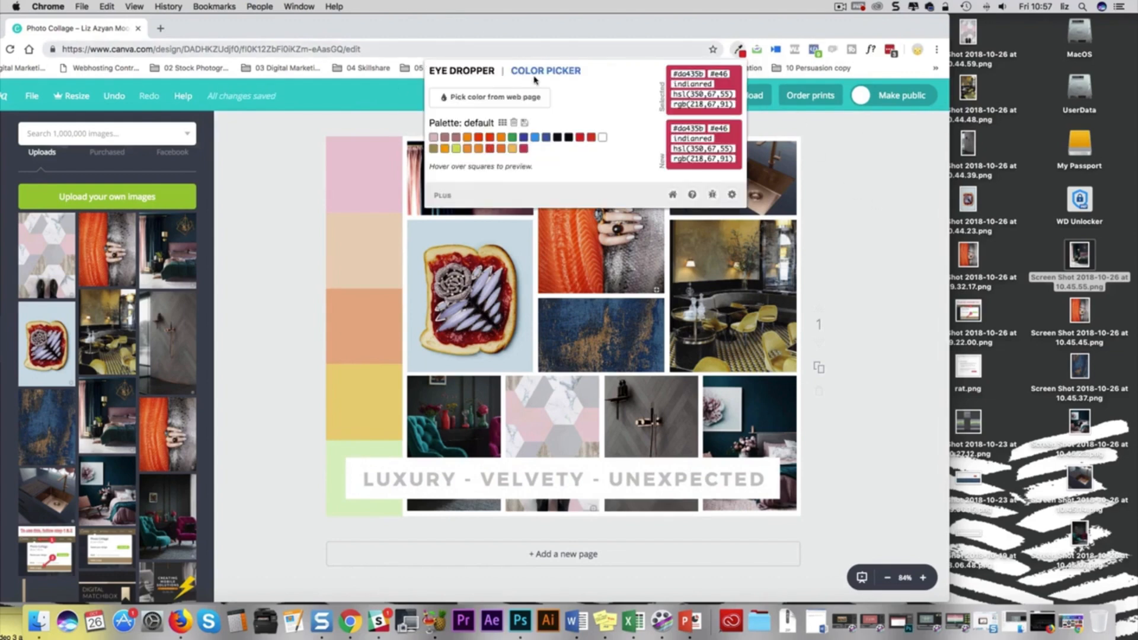
left_click(160, 28)
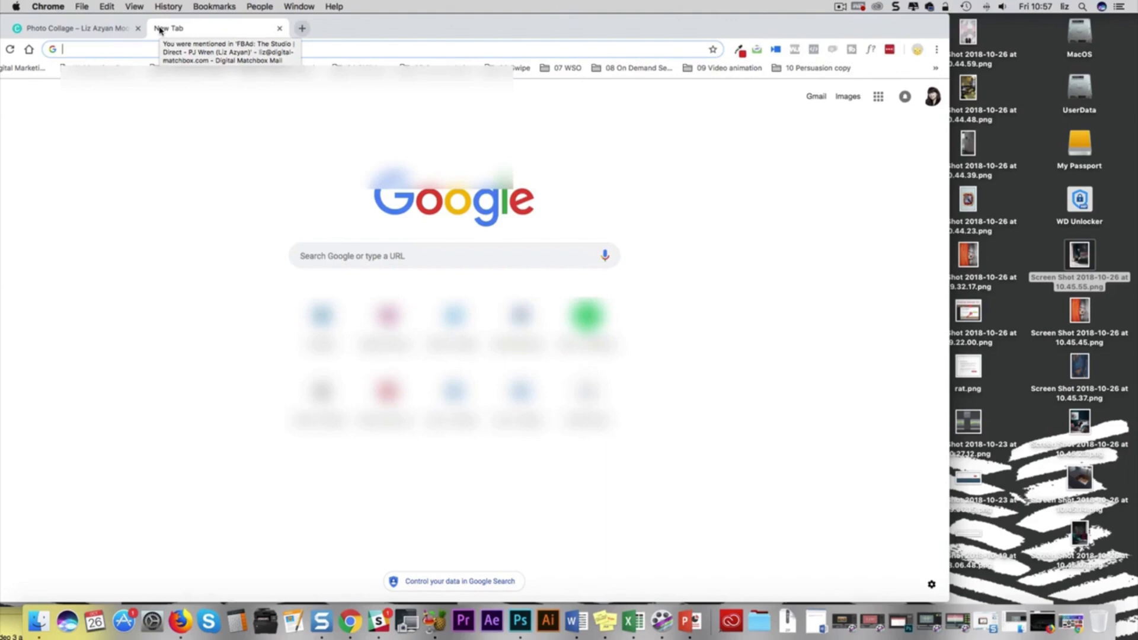
left_click(738, 49)
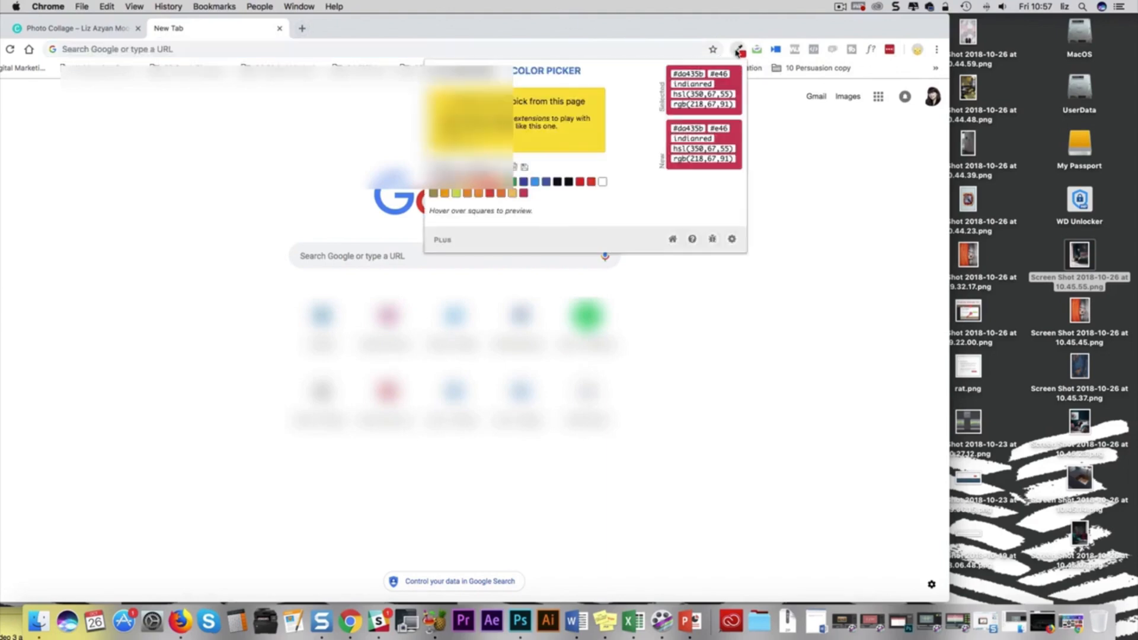
left_click(191, 52)
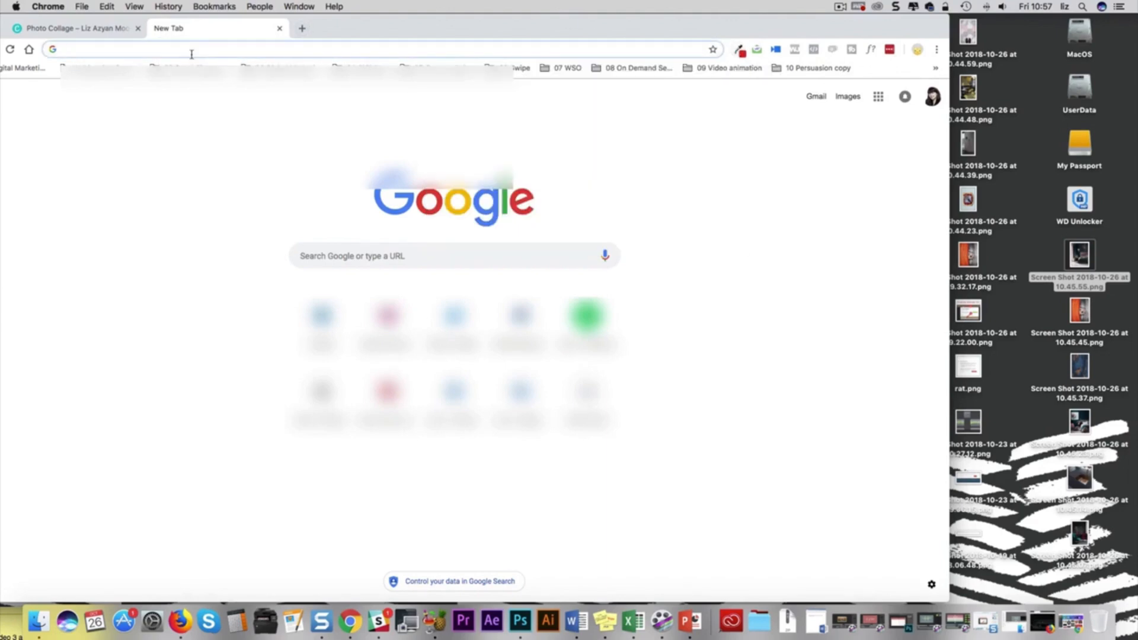
type("eye dropper")
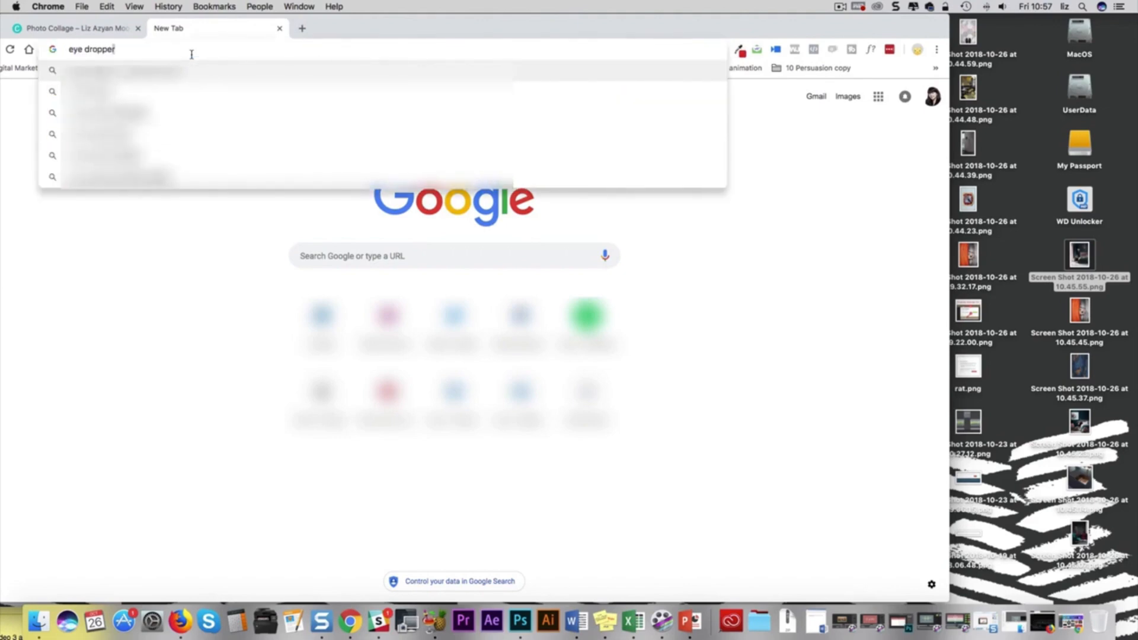
type(" chrome ex")
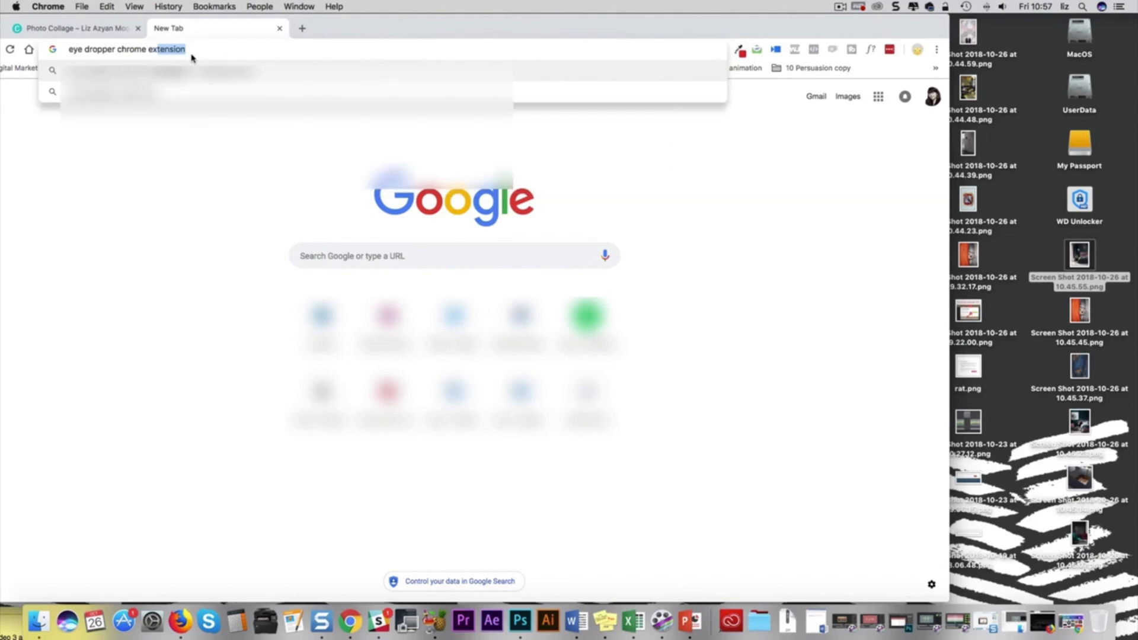
type("tension")
key("Return")
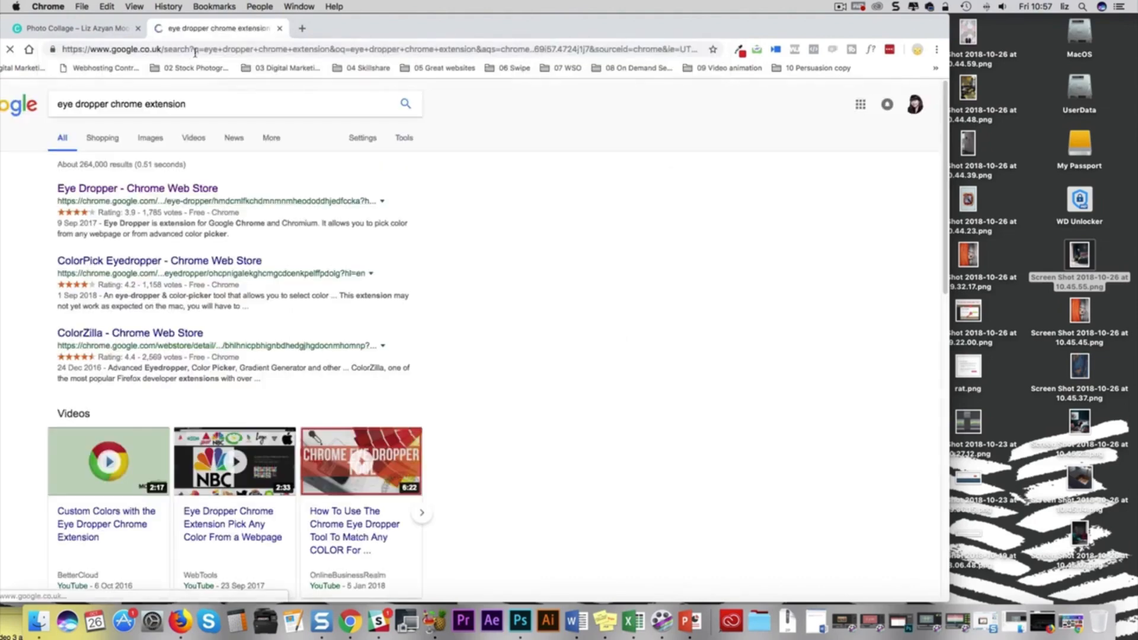
left_click(148, 189)
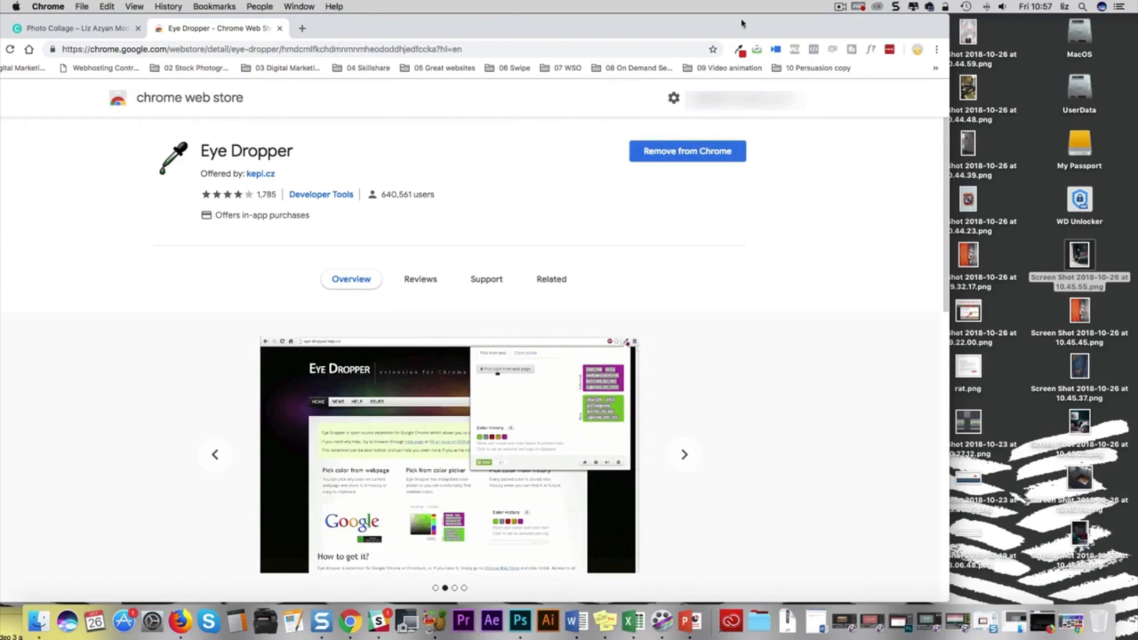
Return to the Canva mood board, widen the browser window and sample a colour from the collage with Eye Dropper.
left_click(94, 27)
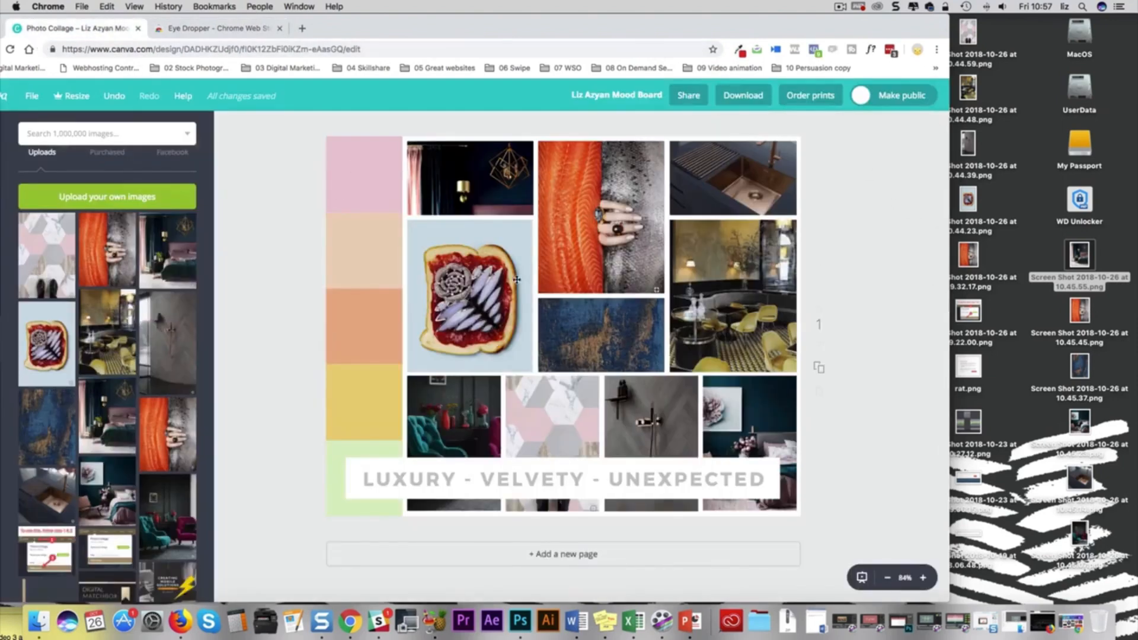
left_click_drag(949, 603, 1136, 604)
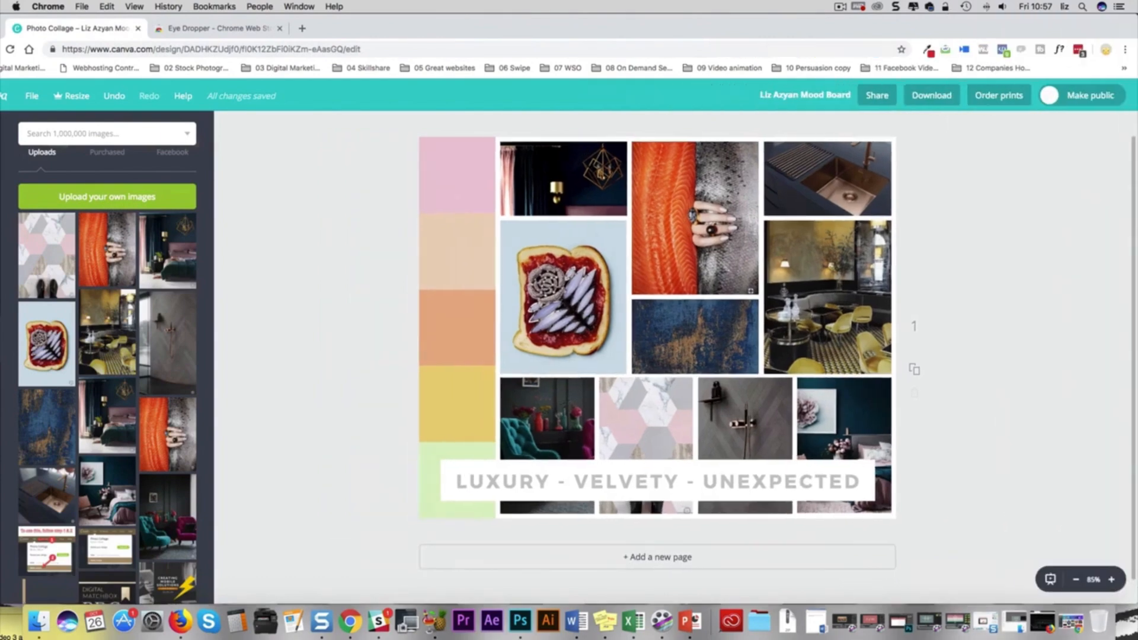
left_click(926, 49)
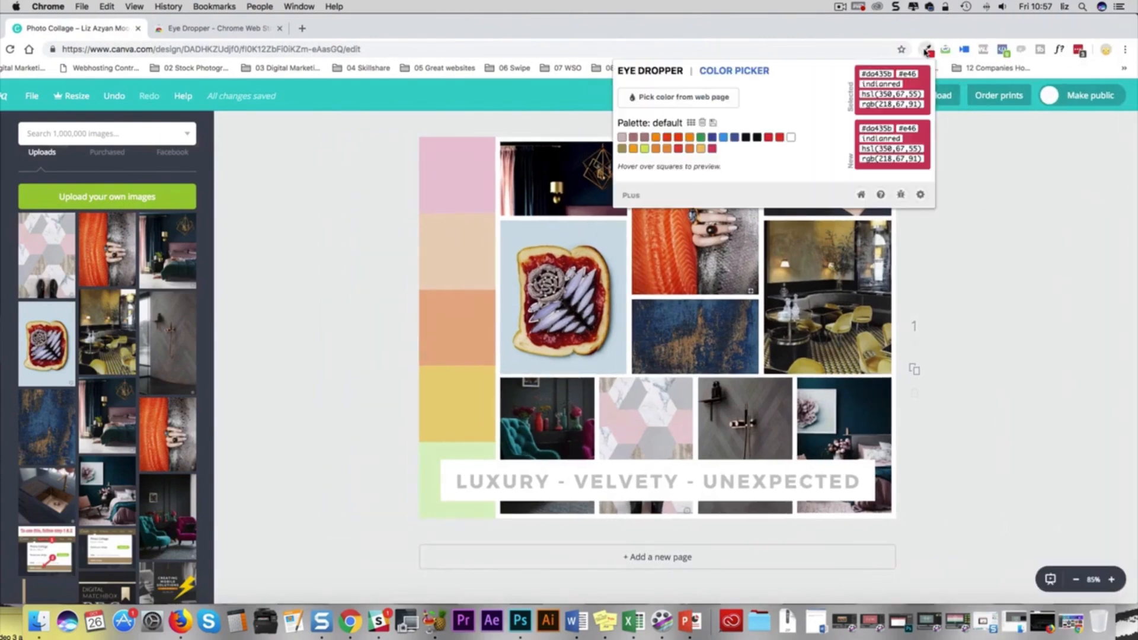
left_click(718, 101)
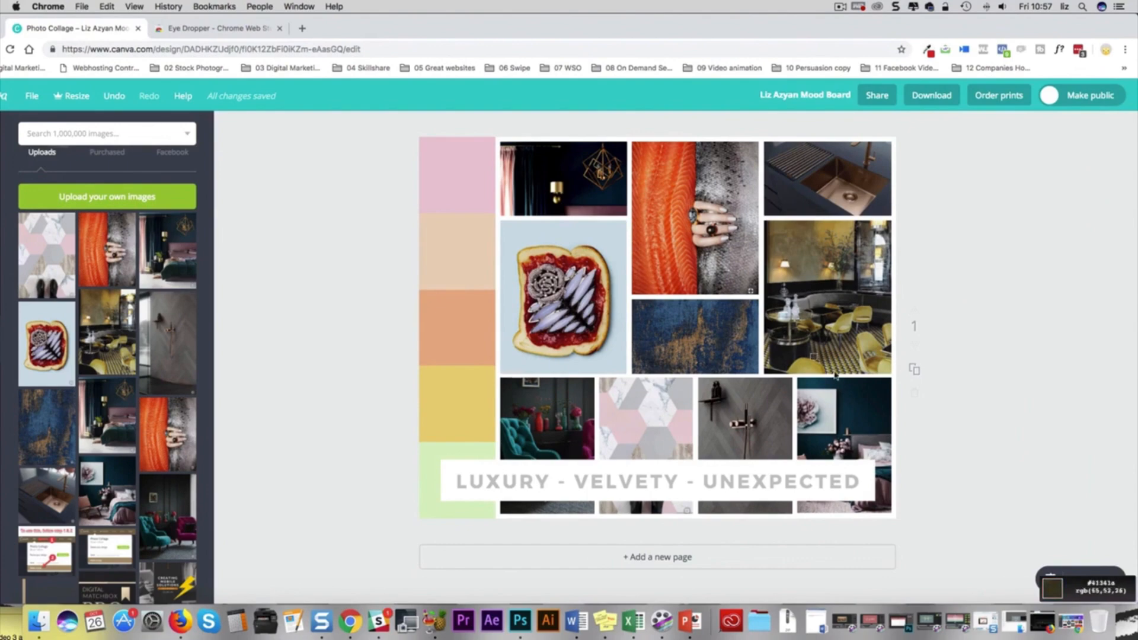
left_click(874, 403)
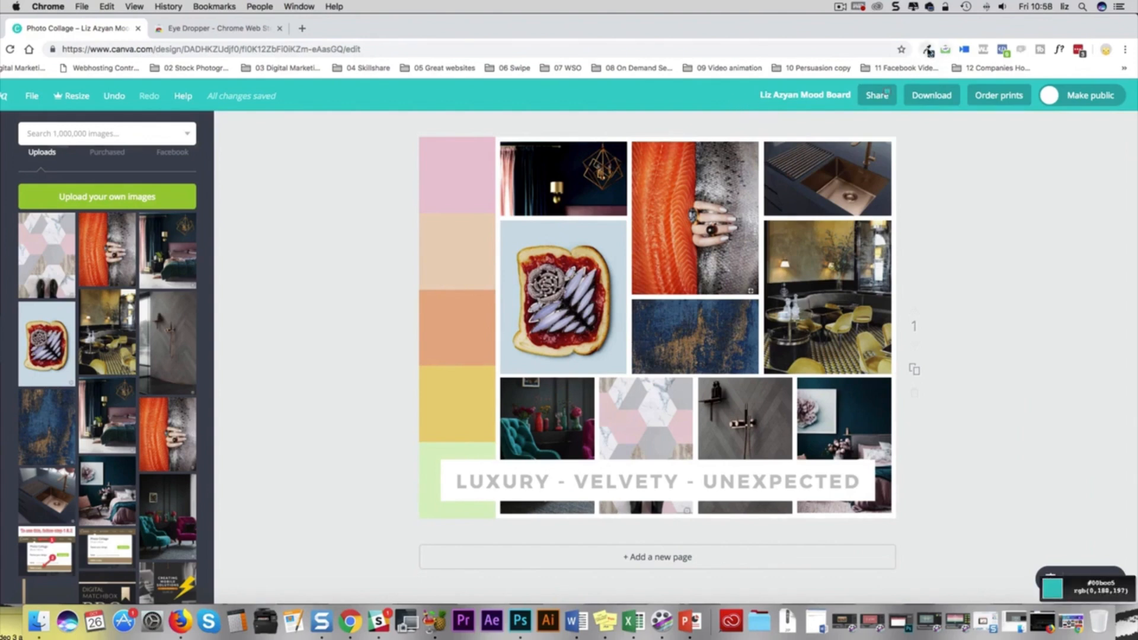
left_click(928, 50)
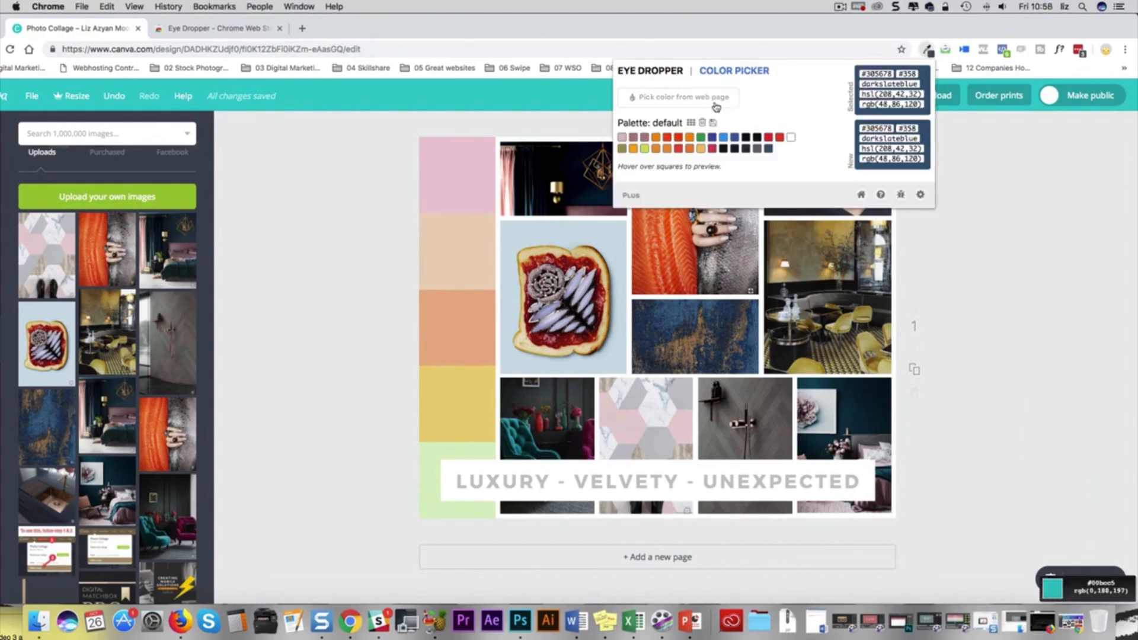
Sample a dark slate grey from the collage with Eye Dropper and copy its hex code #444d58.
left_click(715, 105)
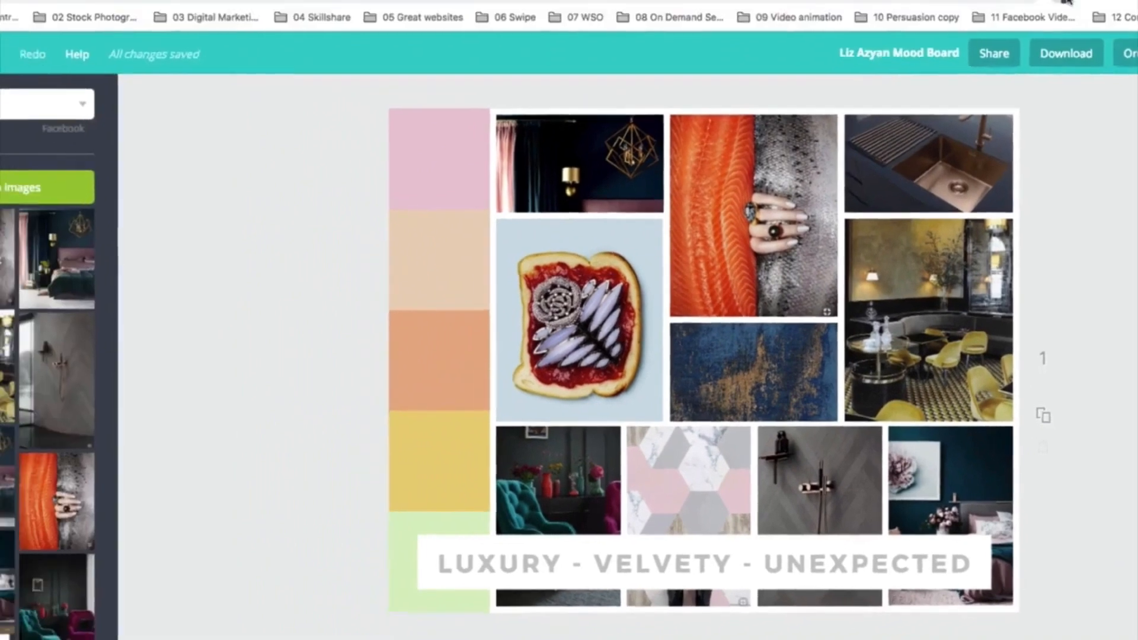
left_click(1065, 14)
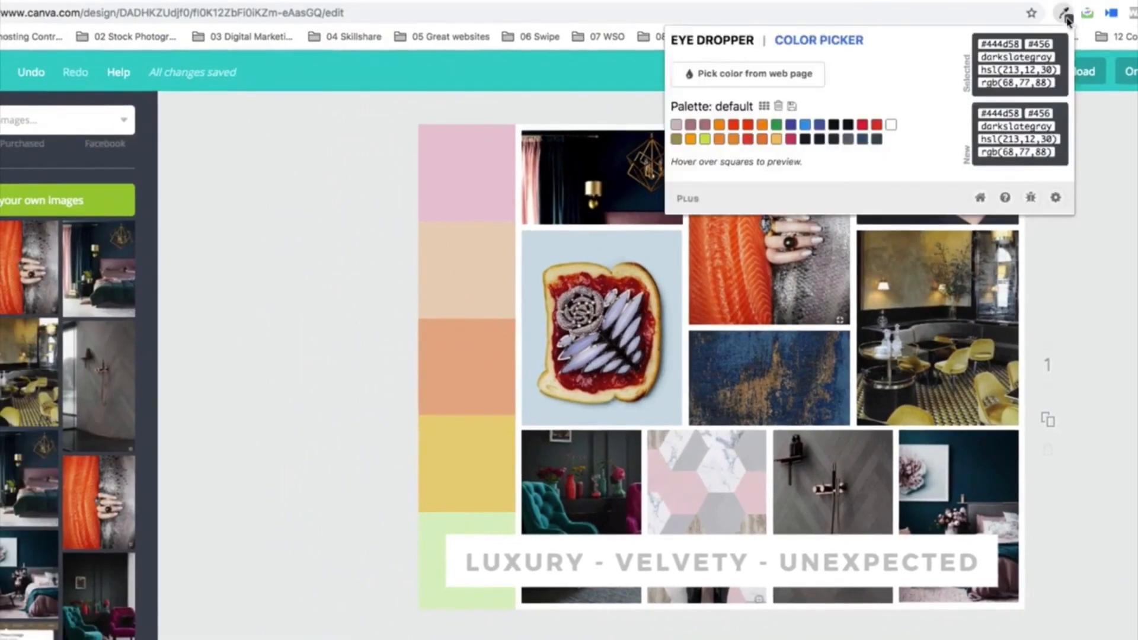
double_click(1016, 45)
key("super+c")
Set the top pink palette swatch to the custom colour #444d58.
left_click(475, 163)
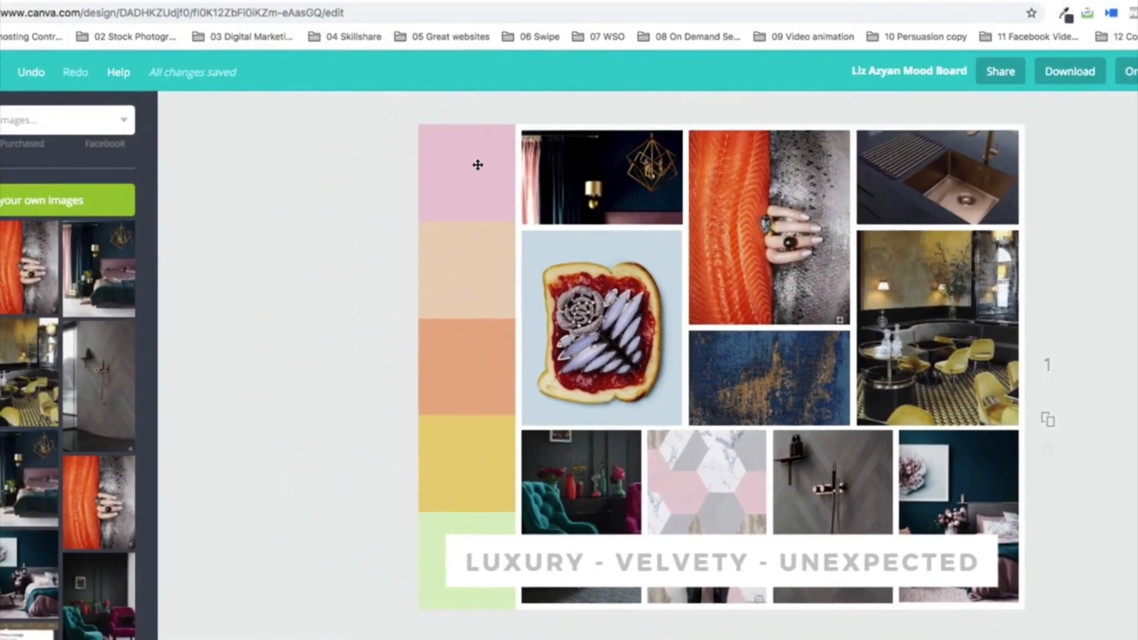
left_click(477, 164)
left_click(175, 110)
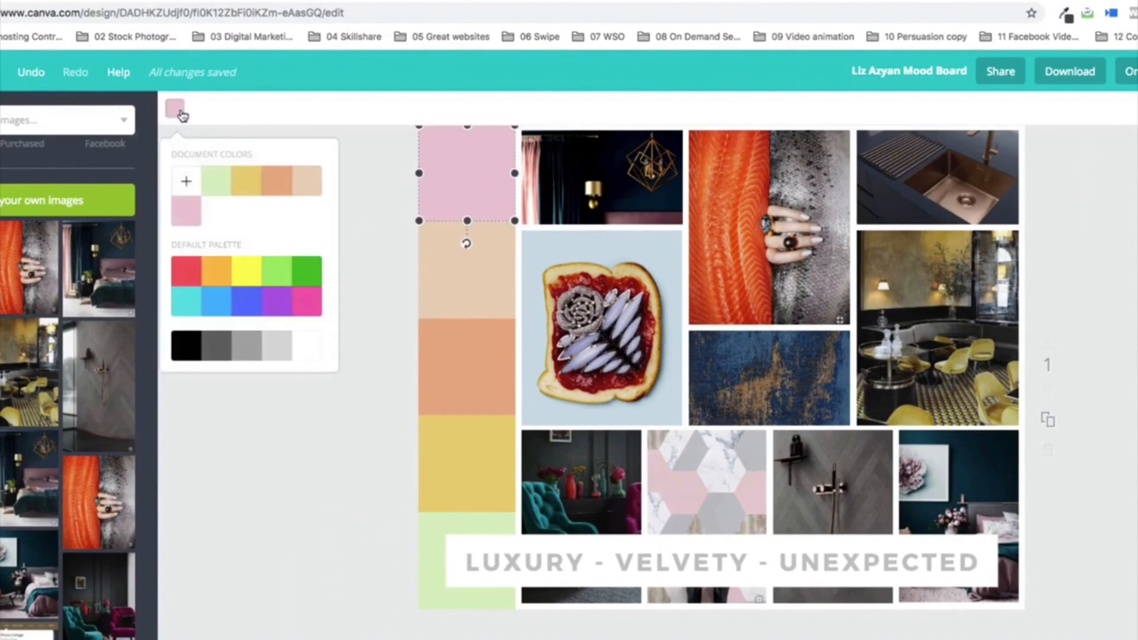
left_click(187, 181)
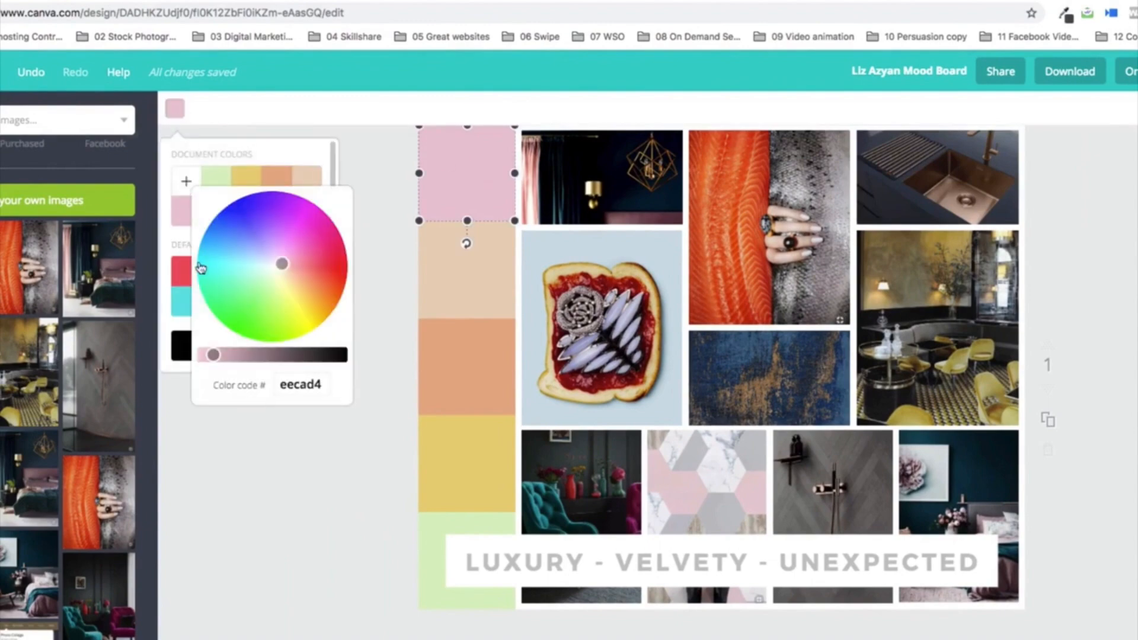
double_click(292, 386)
key("super+v")
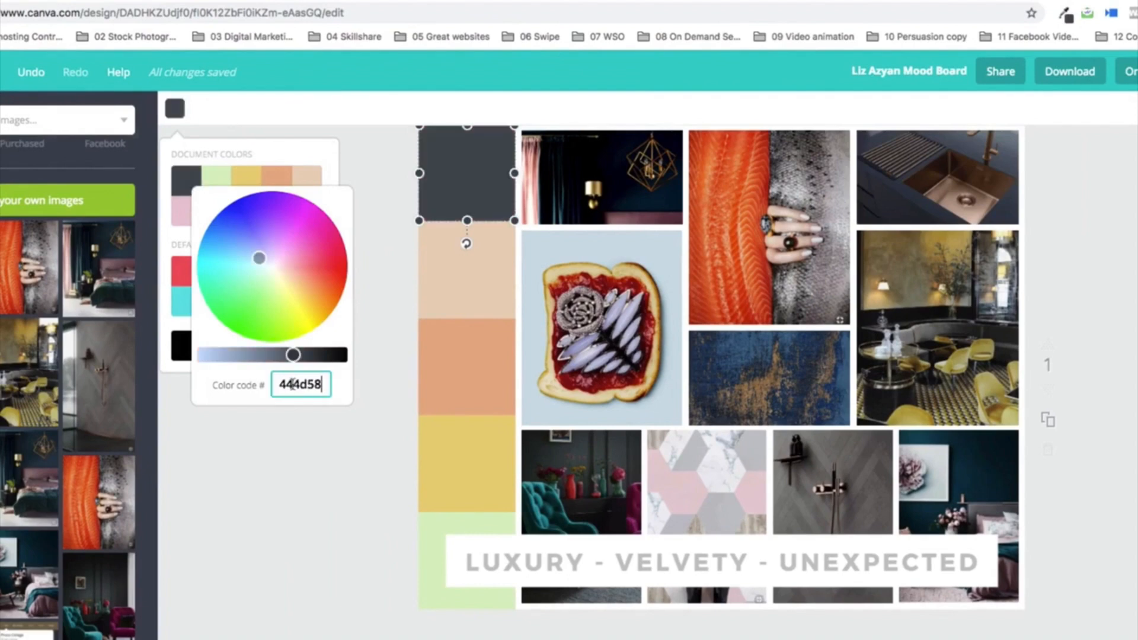
left_click(343, 483)
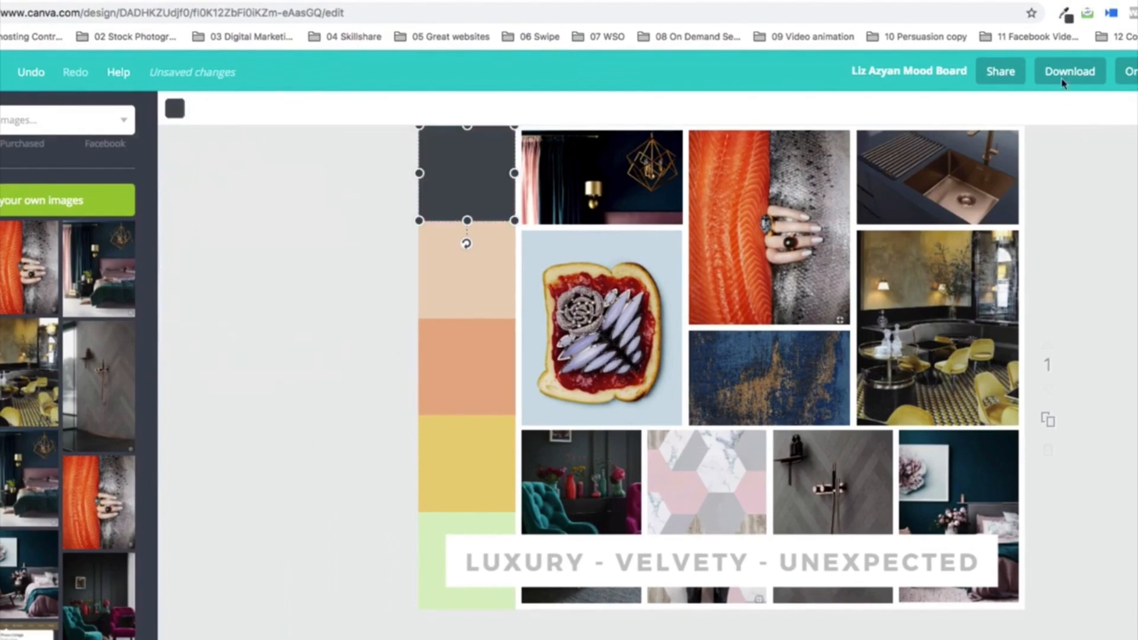
Sample a copper brown from the sink image with Eye Dropper and apply it to the second palette swatch.
left_click(1065, 18)
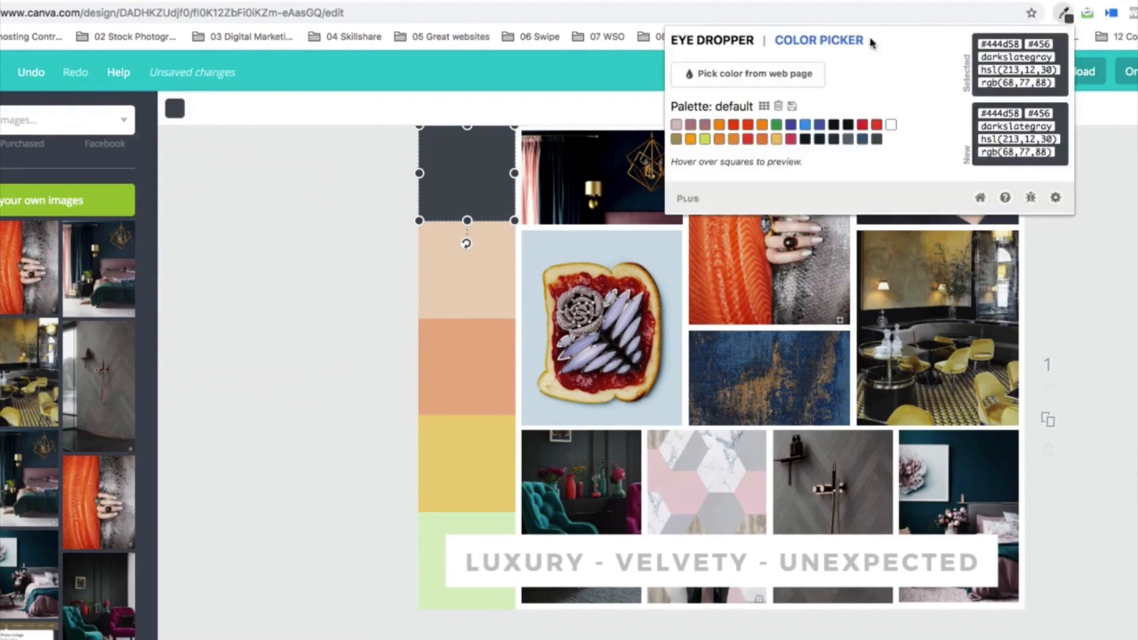
left_click(758, 77)
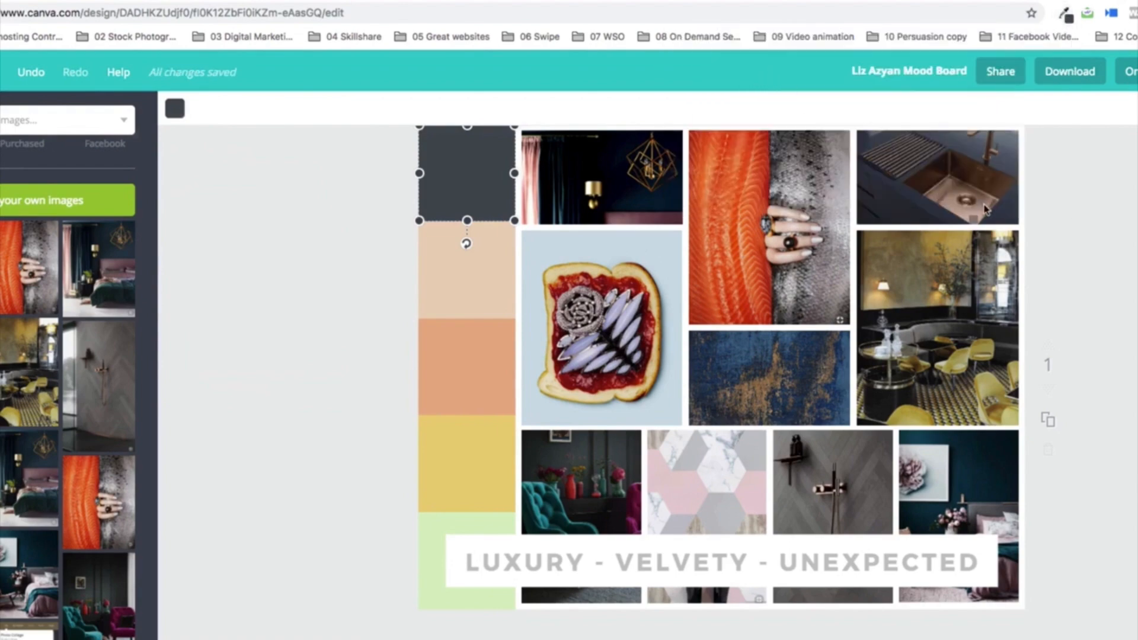
left_click(1065, 18)
left_click(475, 267)
left_click(175, 109)
left_click(185, 180)
double_click(300, 384)
key("super+v")
left_click(342, 483)
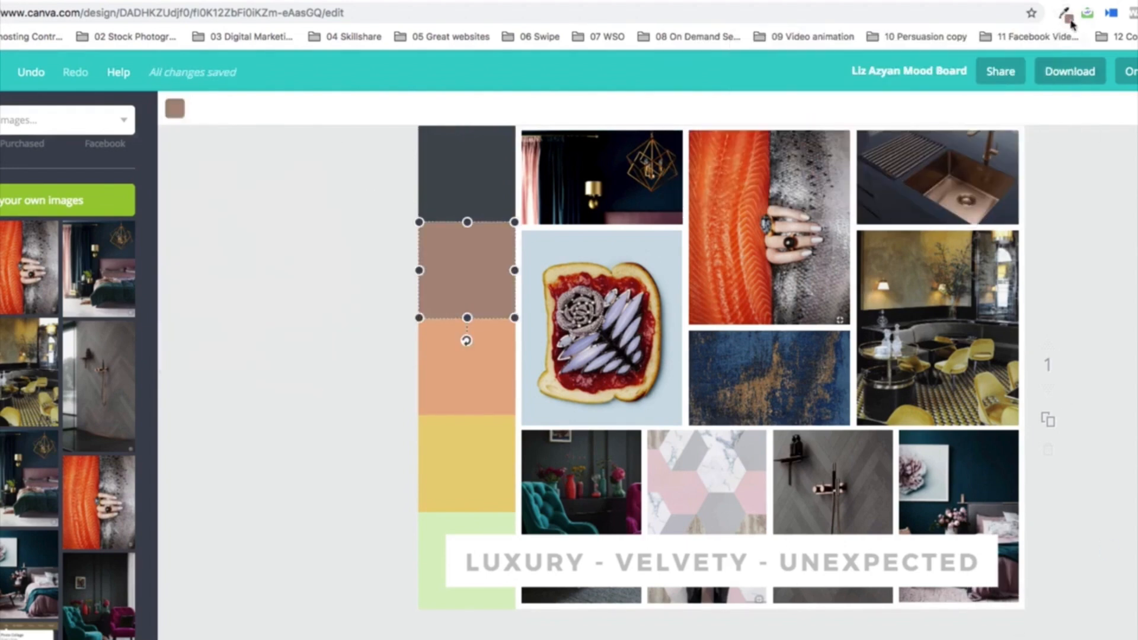
Recolour the third palette swatch with the sampled mauve grey #9c8789.
left_click(1067, 20)
double_click(1004, 46)
left_click(471, 364)
left_click(175, 109)
left_click(186, 181)
double_click(300, 384)
key("super+v")
left_click(399, 391)
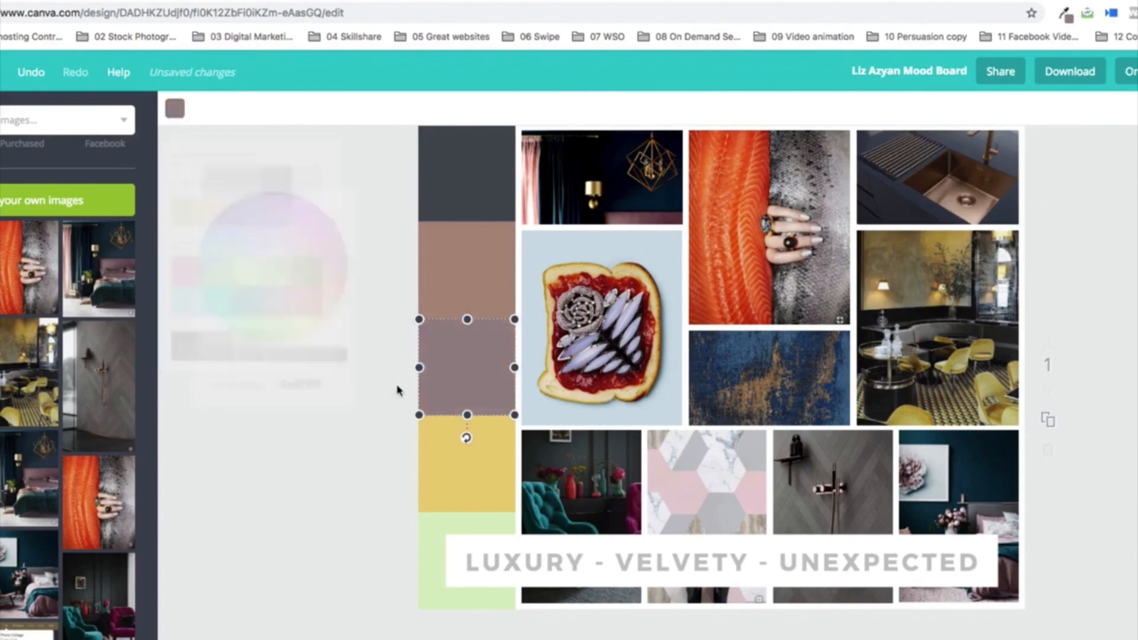
Sample a pale pink from the collage with Eye Dropper and set the third palette swatch to #e7c9cd.
left_click(470, 357)
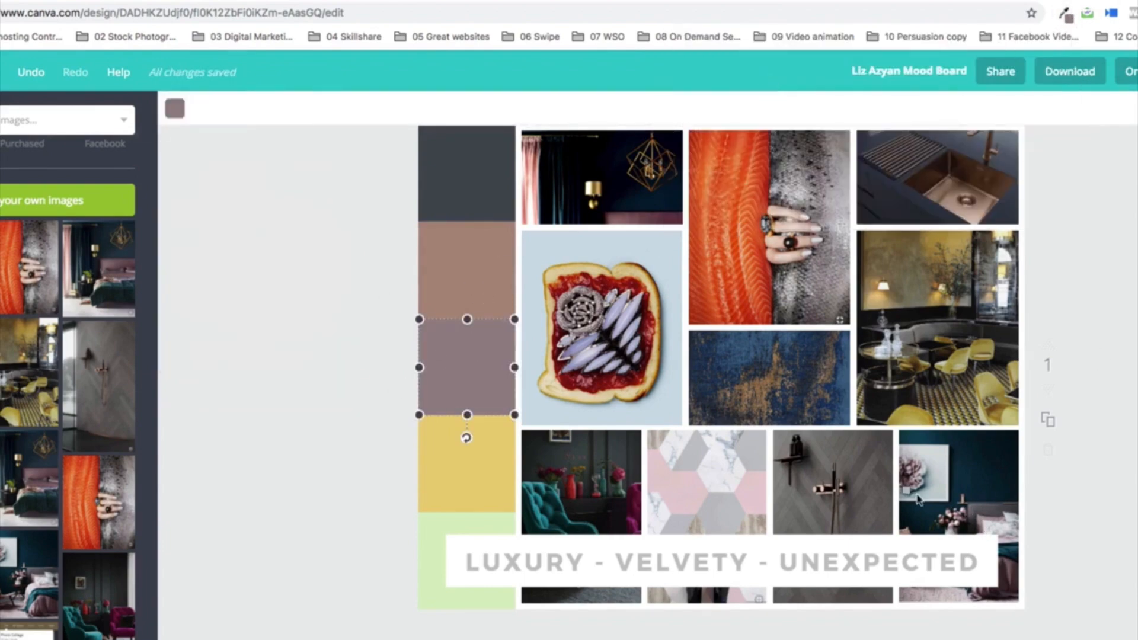
left_click(1065, 17)
double_click(1004, 45)
left_click(175, 108)
left_click(186, 181)
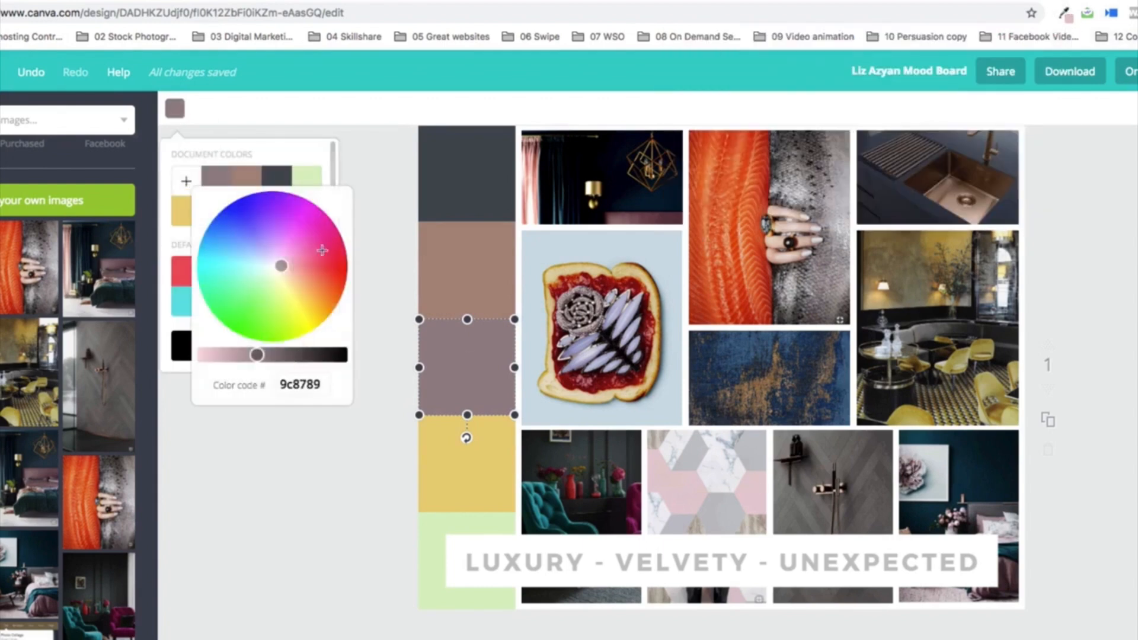
double_click(300, 384)
key("super+v")
left_click(264, 210)
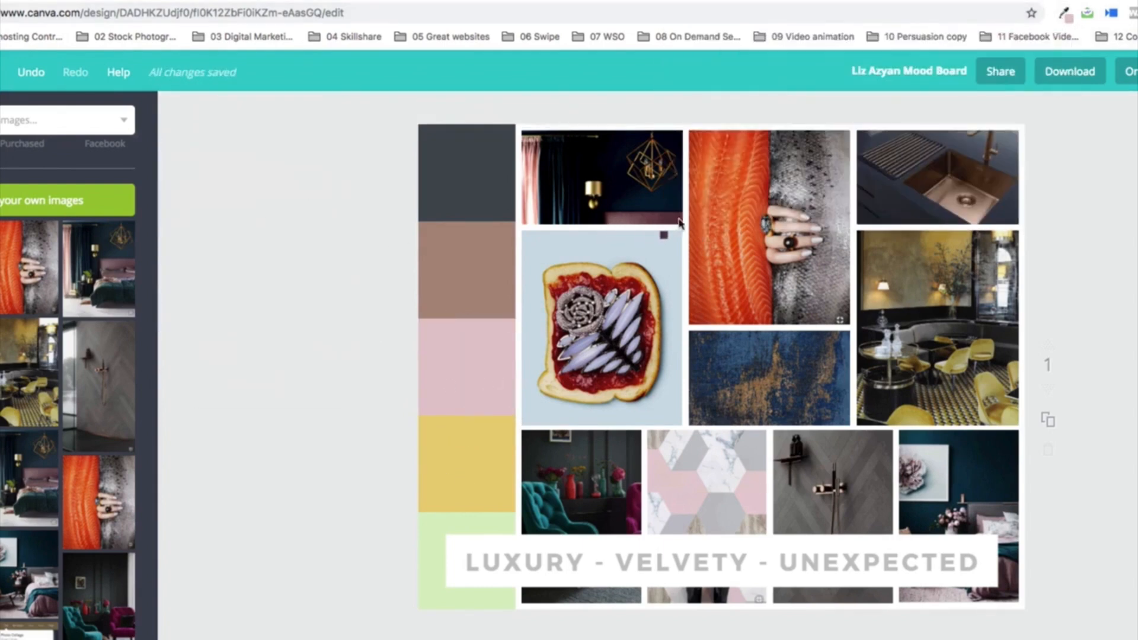
Try a salmon colour, #ed9884, sampled from the collage on the third palette swatch.
left_click(536, 183)
left_click(1065, 15)
double_click(1010, 46)
left_click(493, 337)
left_click(175, 108)
left_click(186, 181)
double_click(301, 384)
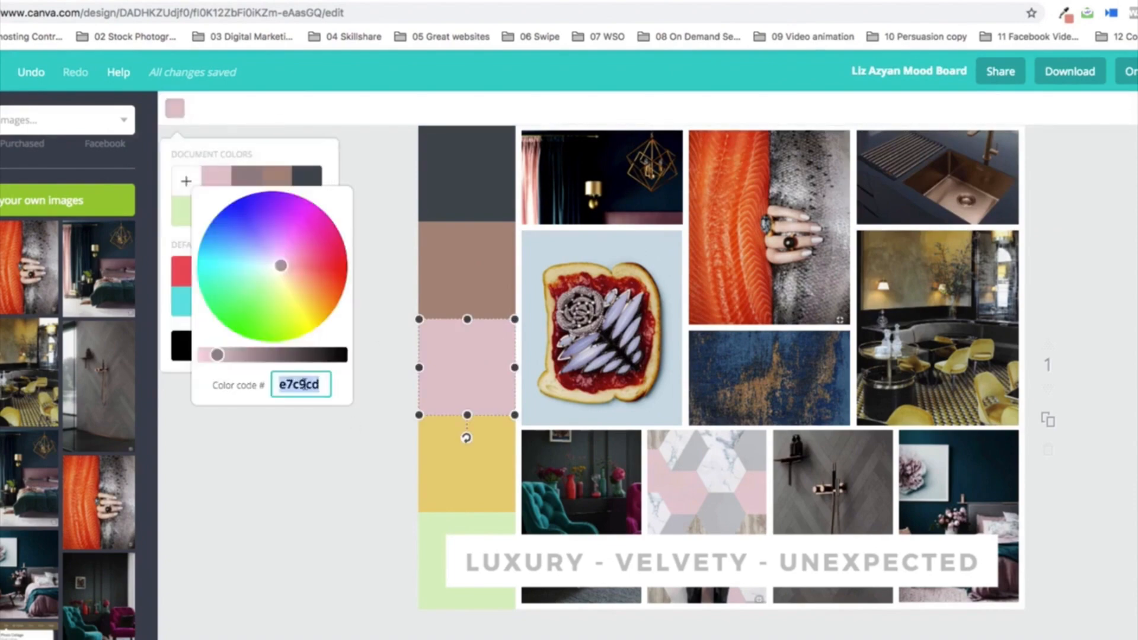
key("super+v")
left_click(247, 188)
Sample a pale lavender from the toast image with Eye Dropper and copy its hex code.
left_click(493, 473)
left_click(1064, 15)
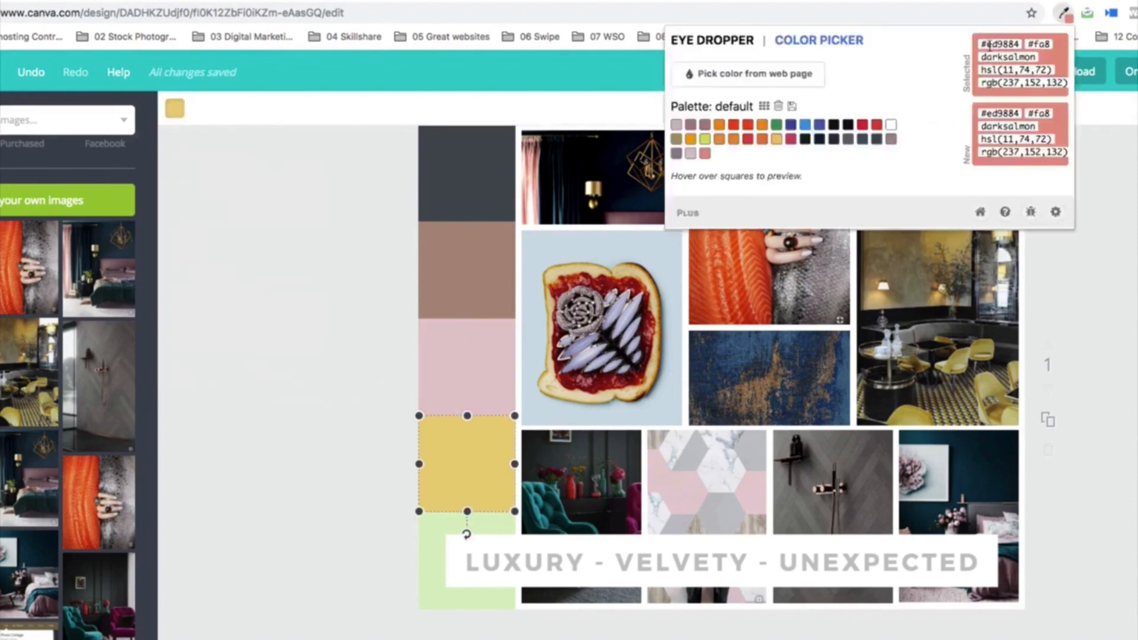
left_click(759, 76)
left_click(587, 361)
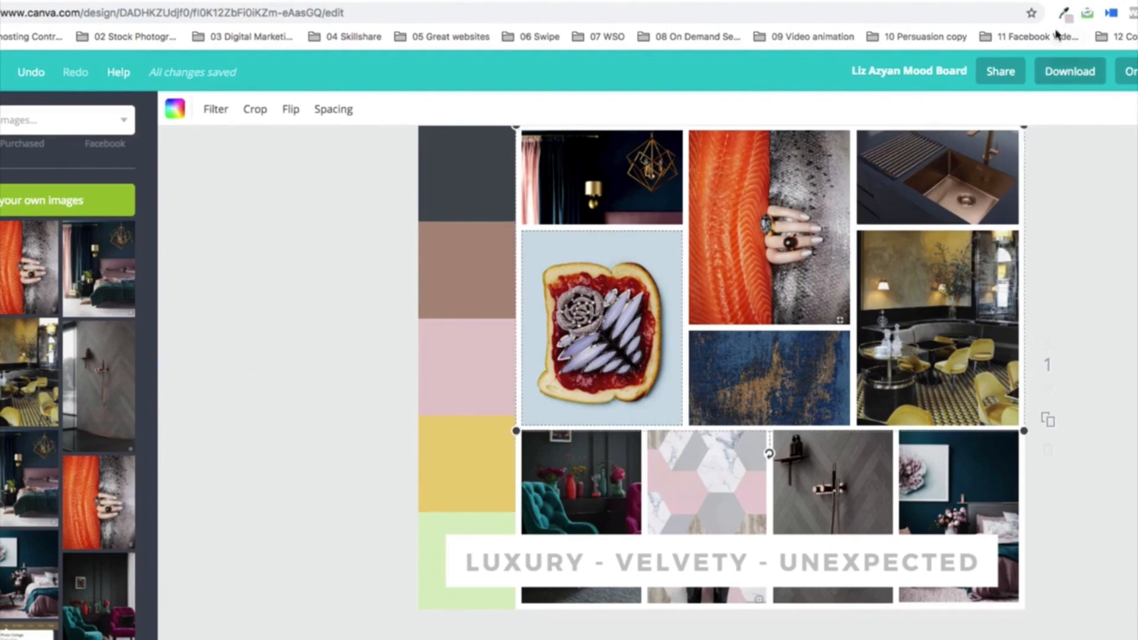
left_click(1065, 15)
double_click(1010, 46)
key("super+c")
left_click(174, 108)
left_click(186, 181)
double_click(301, 384)
key("super+v")
key("super+z")
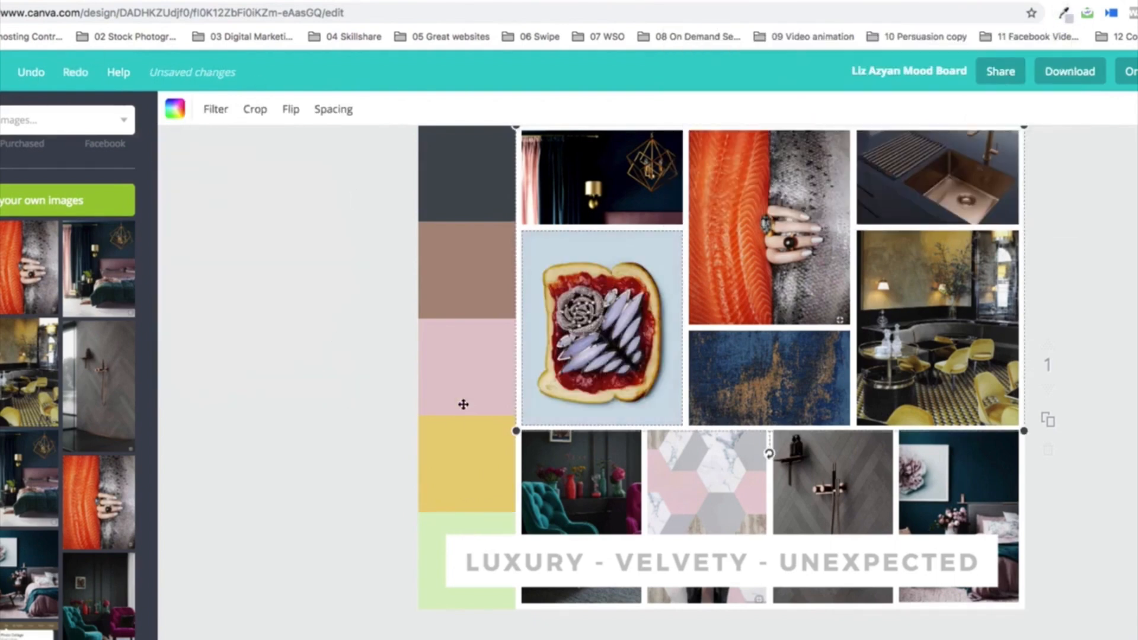
Recolour the fourth, yellow palette swatch with the copied pale lavender.
left_click(471, 459)
left_click(175, 109)
left_click(185, 181)
double_click(301, 384)
key("super+v")
left_click(409, 521)
left_click(475, 427)
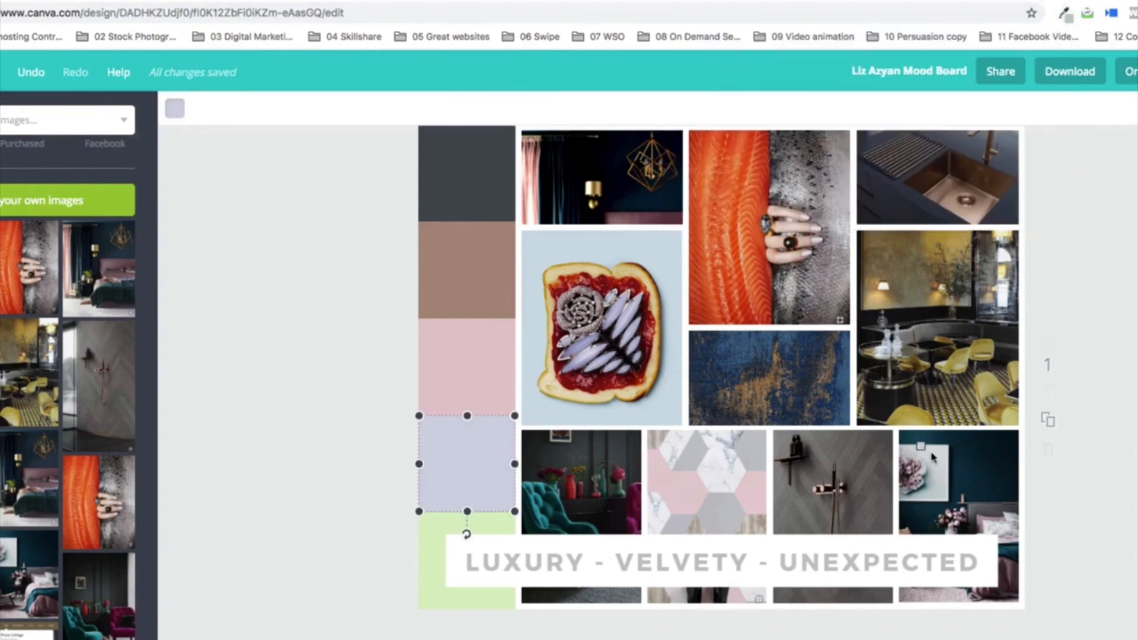
Recolour the fourth palette swatch with a light grey sampled from the flower artwork.
left_click(1064, 24)
left_click(175, 109)
left_click(186, 181)
double_click(301, 385)
key("super+v")
left_click(380, 456)
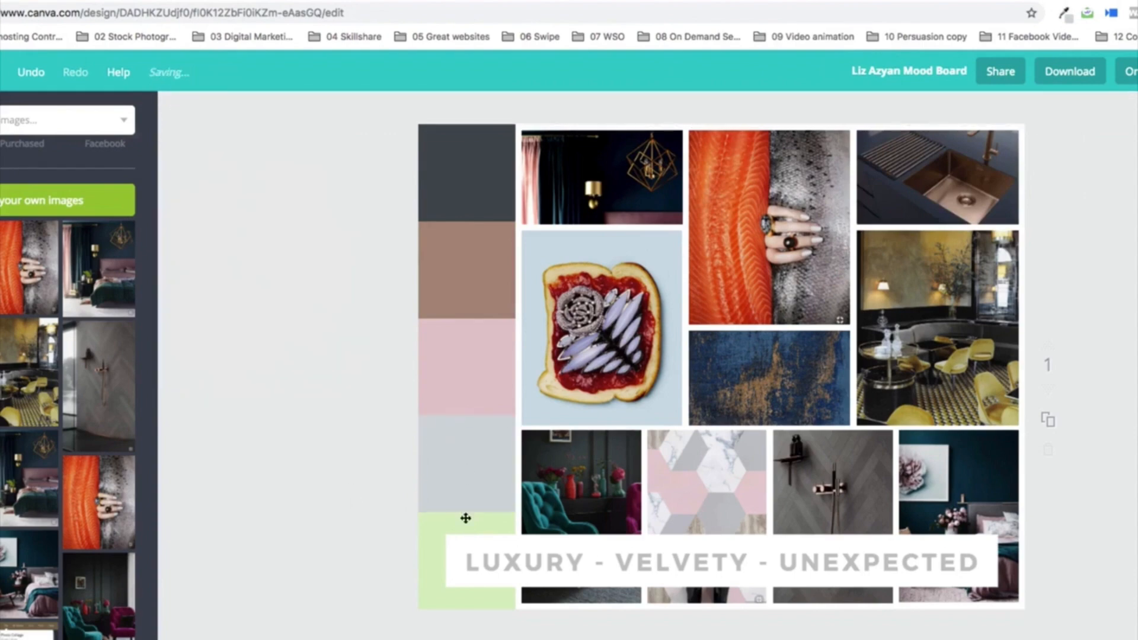
Set the fourth palette swatch to white from the default palette.
left_click(465, 519)
left_click(466, 463)
left_click(175, 109)
left_click(318, 368)
Recolour the bottom green palette swatch with the copied hex code.
left_click(465, 560)
left_click(175, 108)
left_click(185, 181)
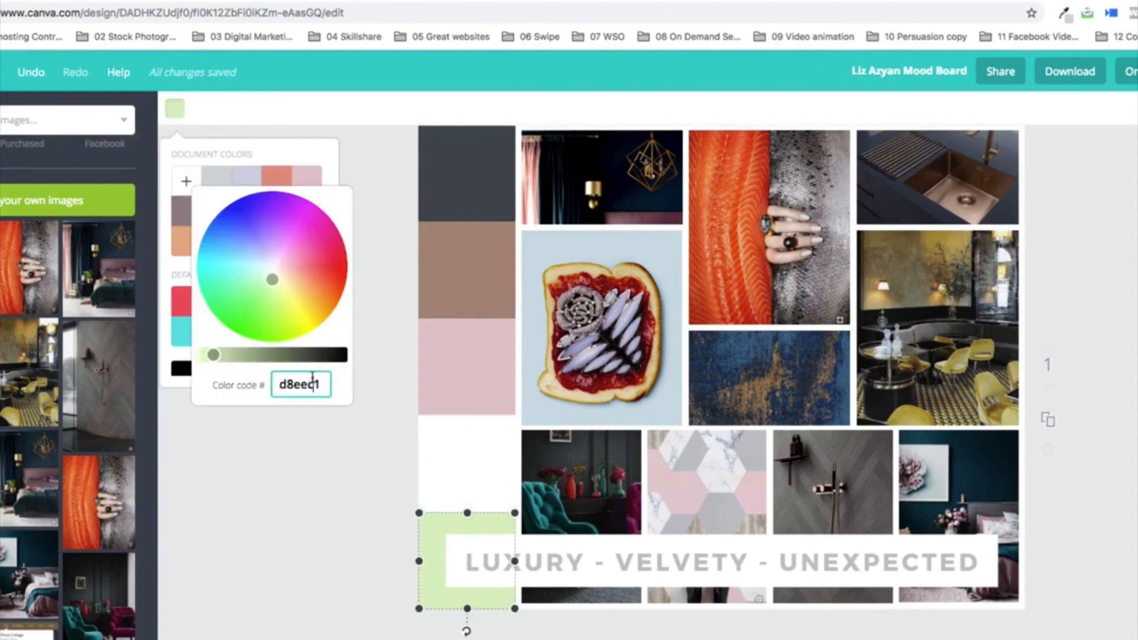
key("super+v")
left_click(329, 409)
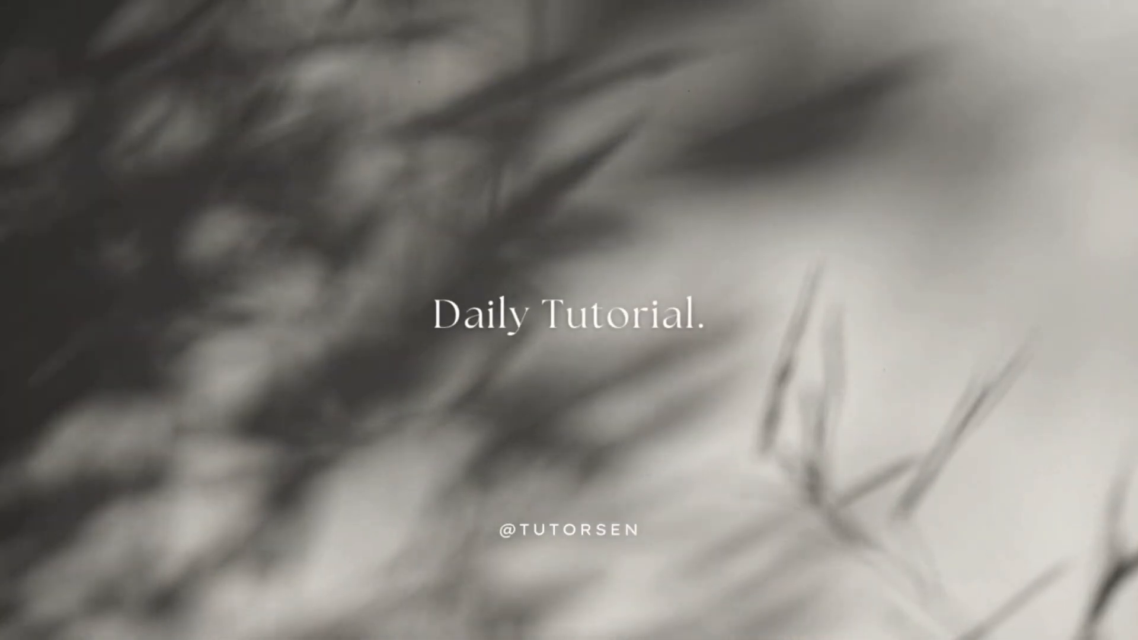